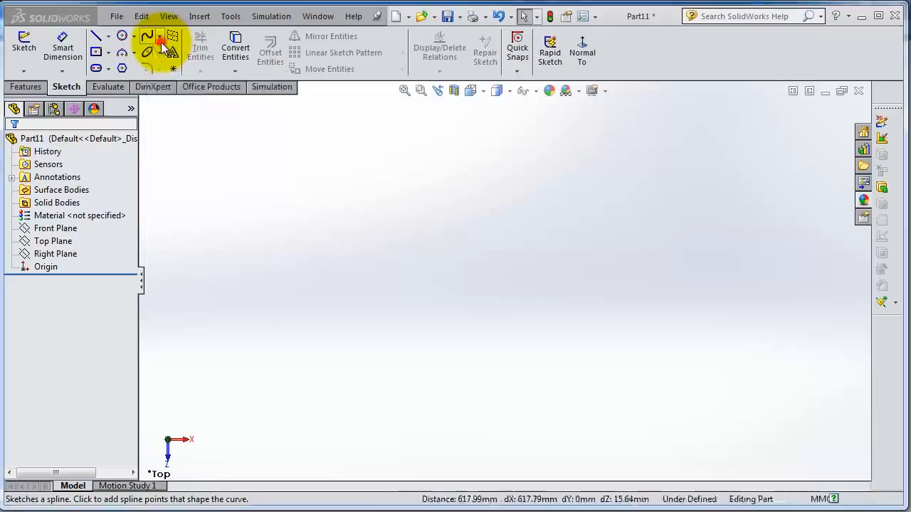
left_click(161, 41)
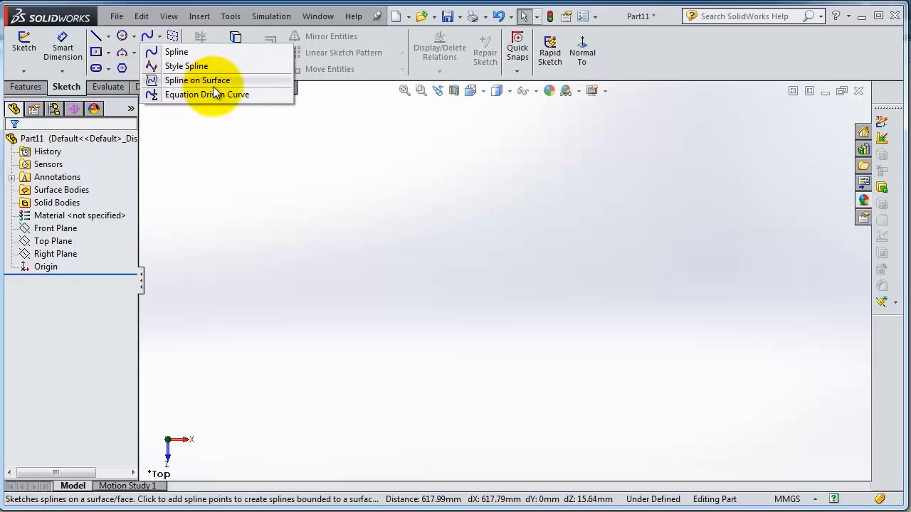
left_click(177, 54)
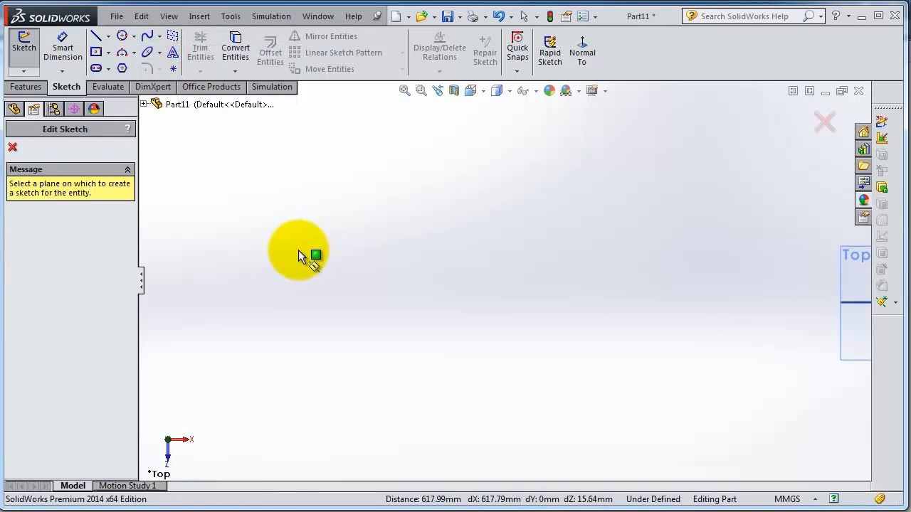
left_click(298, 256)
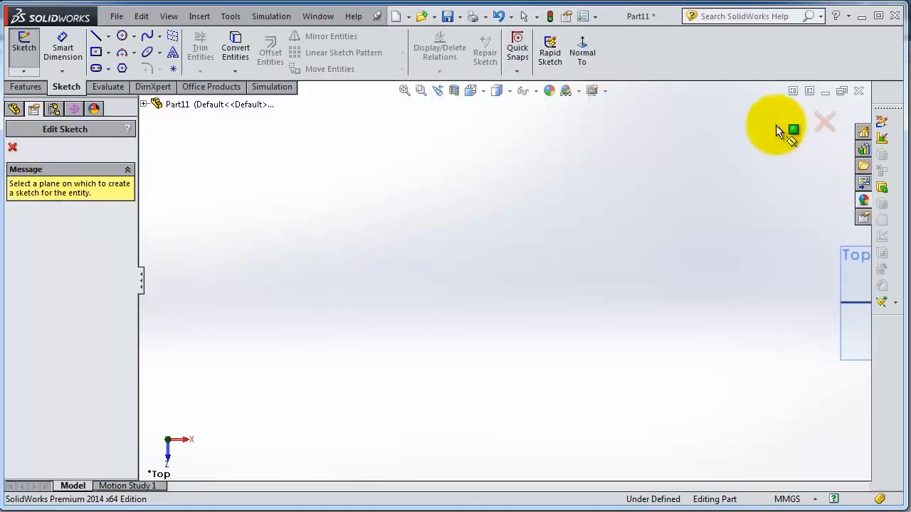
left_click(13, 146)
Start a new sketch on the Top Plane.
left_click(56, 228)
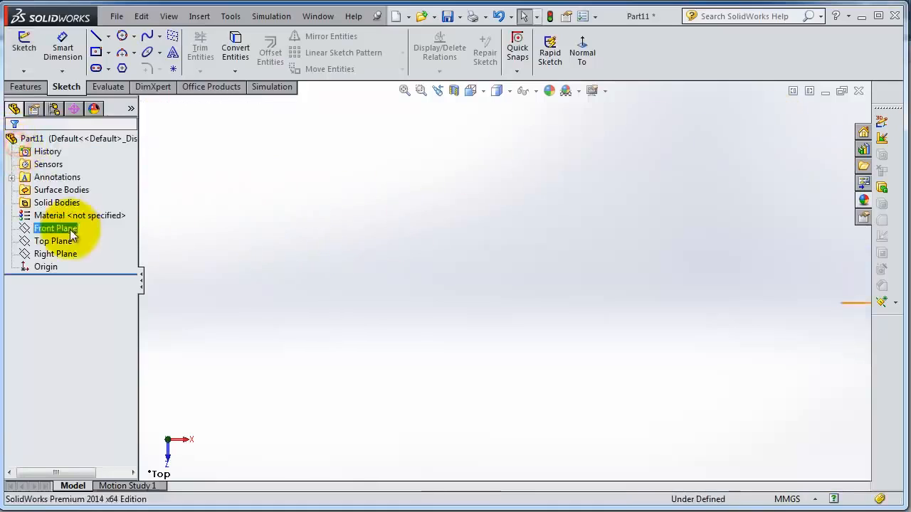
left_click(54, 241)
left_click(73, 224)
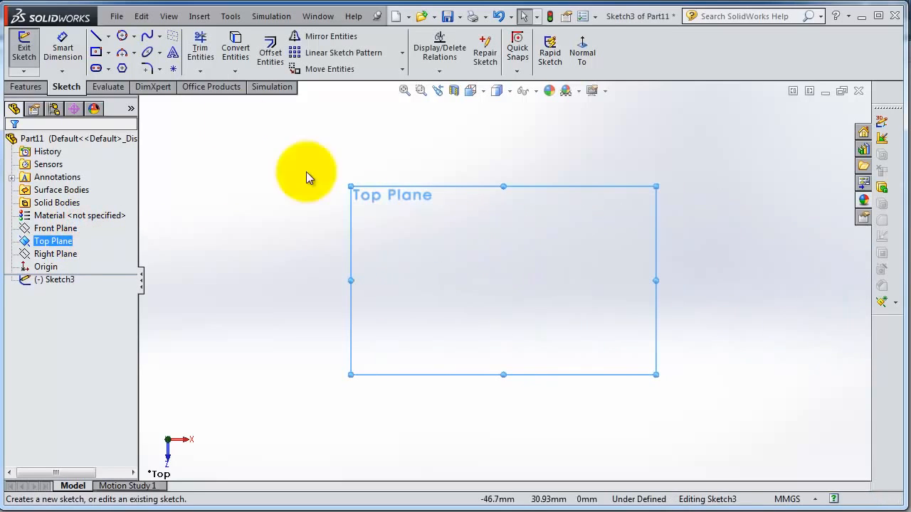
Sketch a horizontal two-point spline about 126 mm long, running through the origin.
left_click(146, 36)
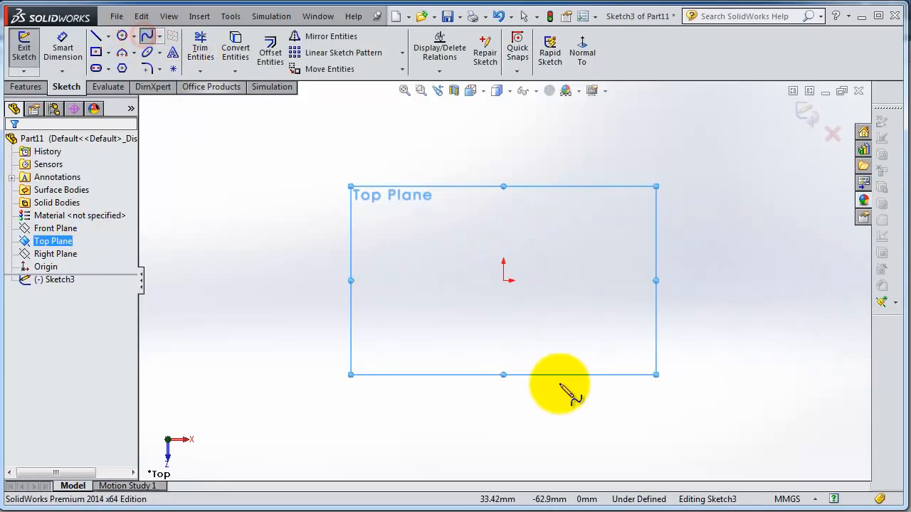
left_click(394, 282)
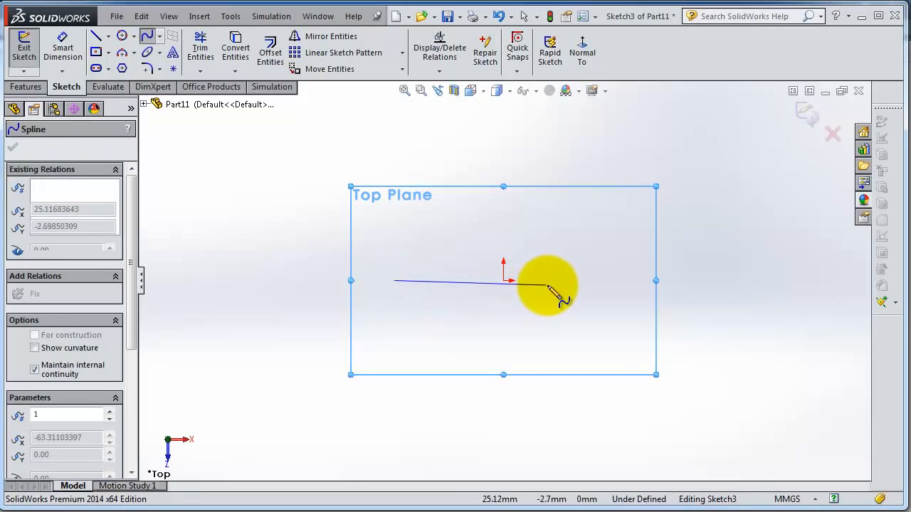
left_click(610, 281)
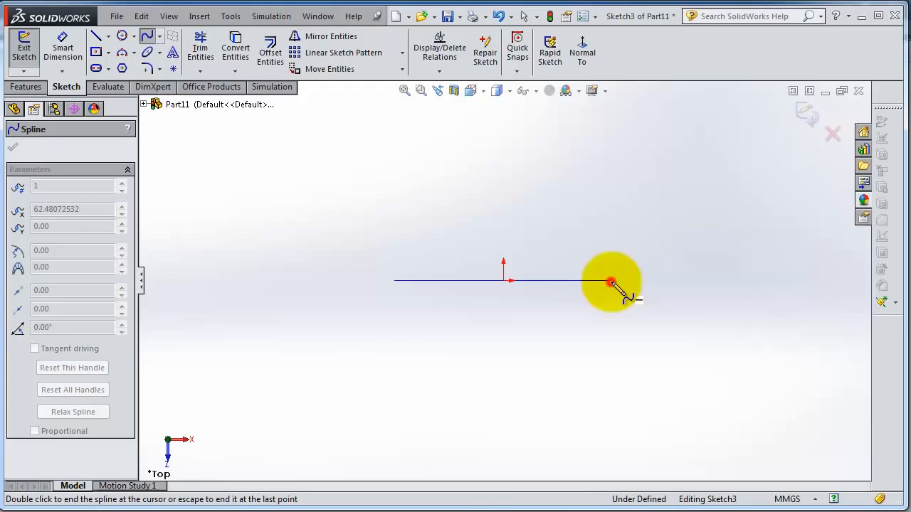
right_click(649, 288)
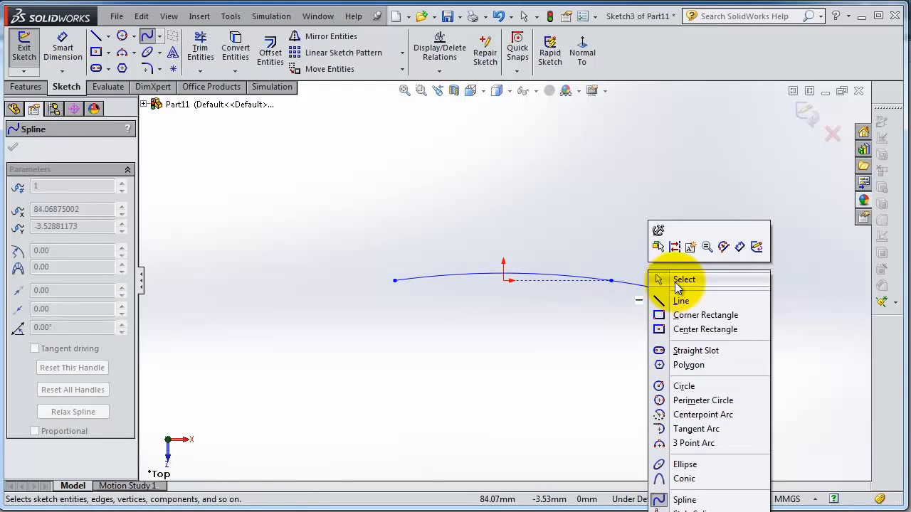
left_click(680, 279)
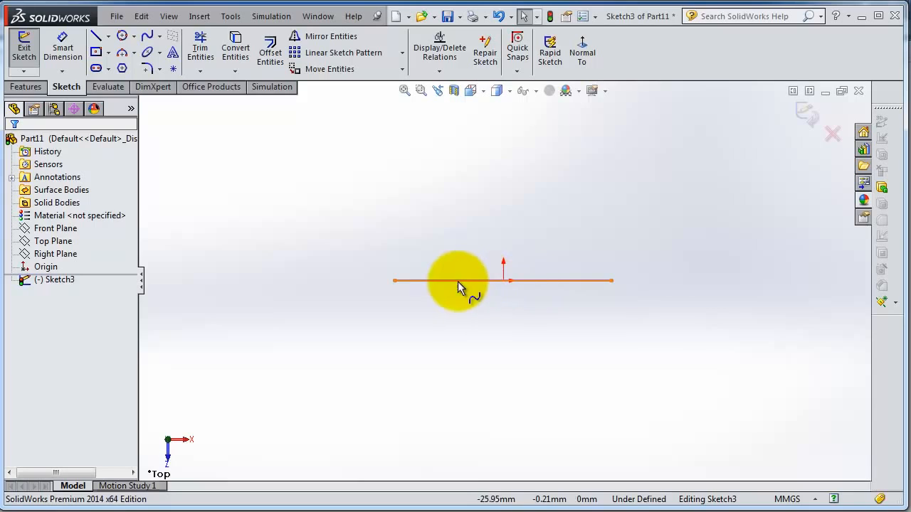
left_click(583, 282)
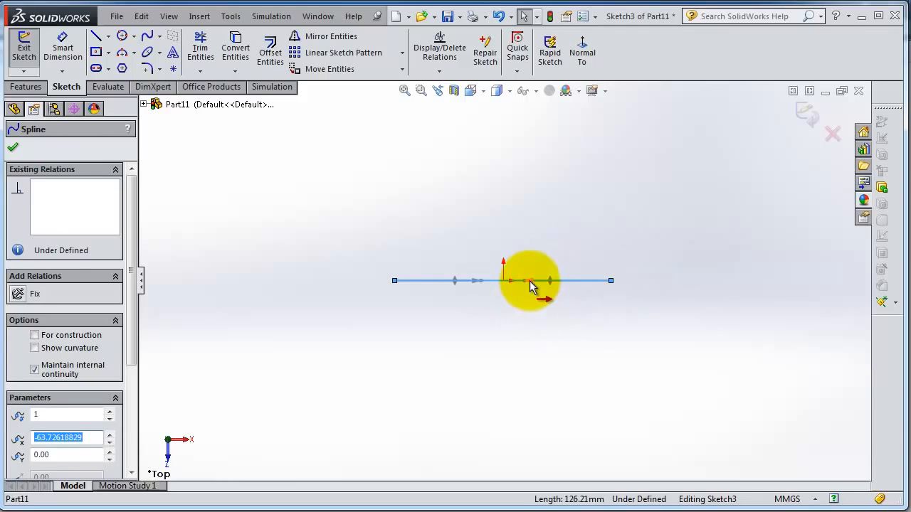
left_click(443, 203)
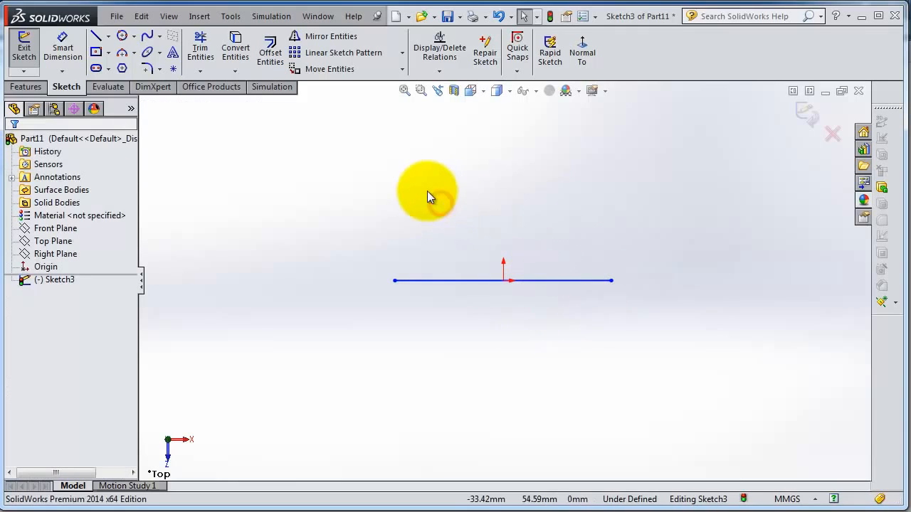
Sketch an arched three-point spline about 198 mm long above the straight one, with its middle point directly above the origin.
left_click(148, 36)
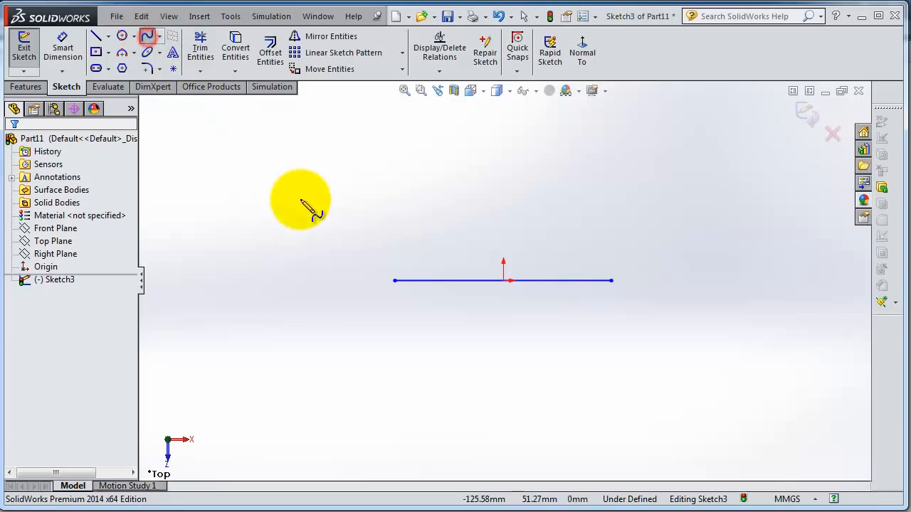
left_click(367, 210)
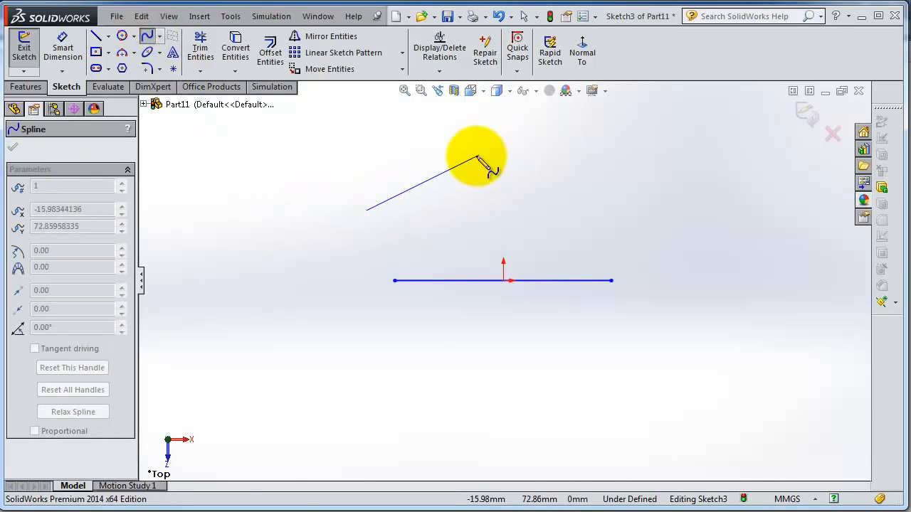
left_click(503, 154)
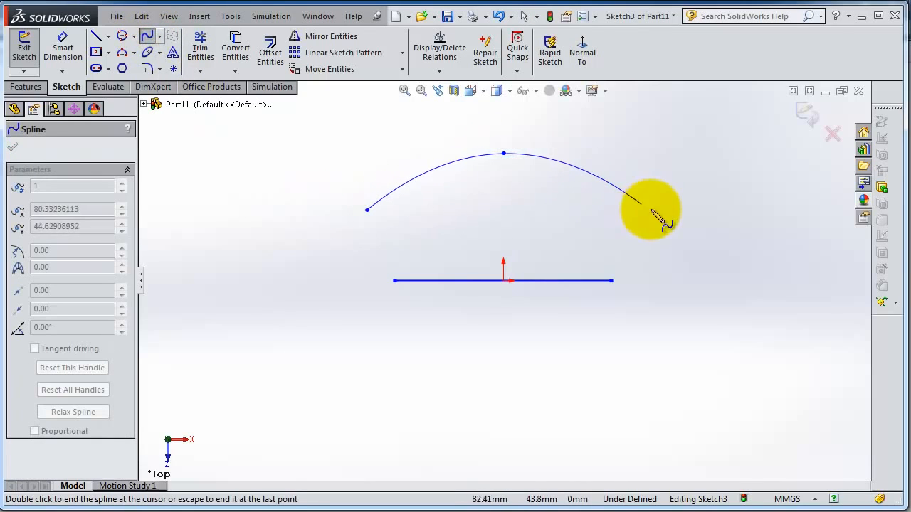
left_click(681, 208)
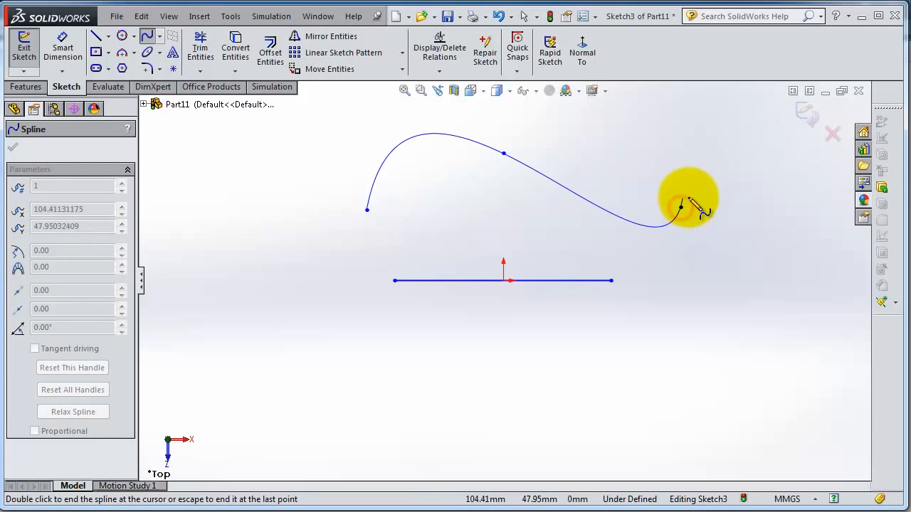
right_click(697, 202)
left_click(713, 207)
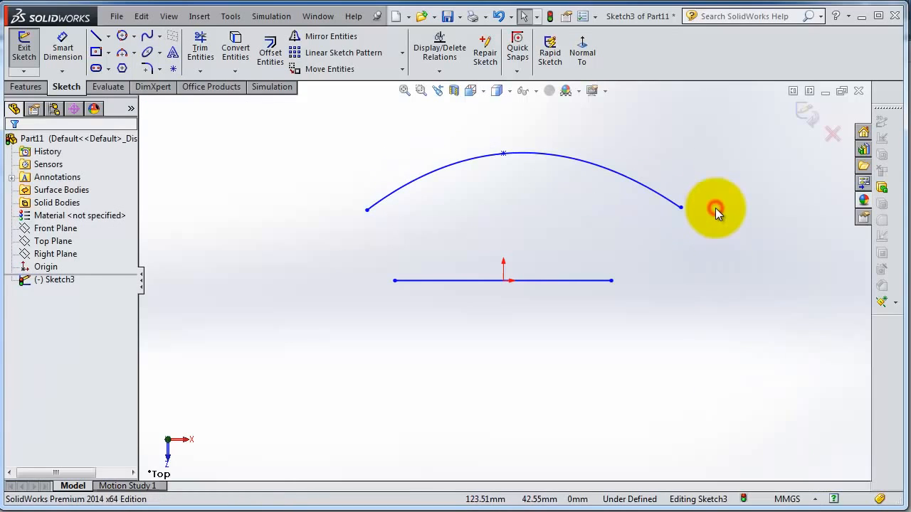
Reshape the arched spline's right end with its spline handle, lengthening the tangent and rotating it to a steeper angle.
left_click(668, 203)
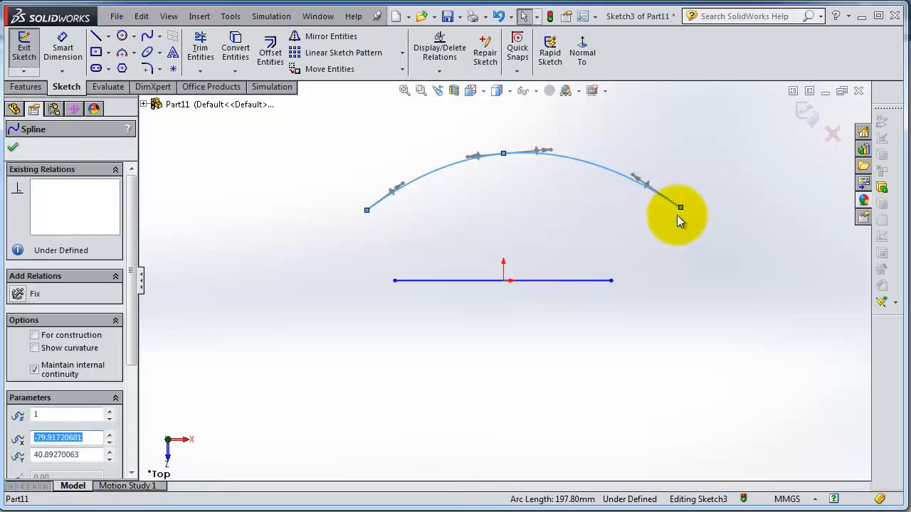
scroll(677, 215, "down", 1)
scroll(676, 215, "down", 1)
scroll(636, 192, "down", 1)
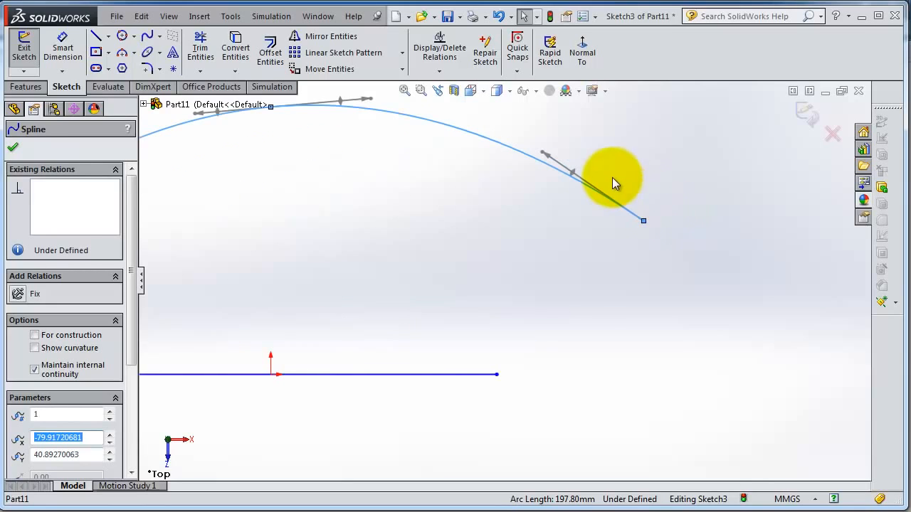
scroll(592, 133, "up", 1)
scroll(592, 143, "down", 4)
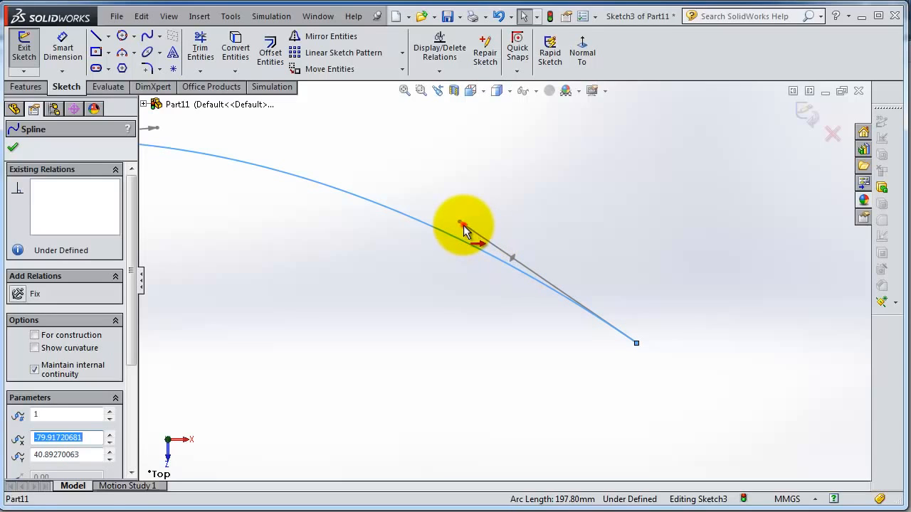
left_click_drag(462, 227, 429, 203)
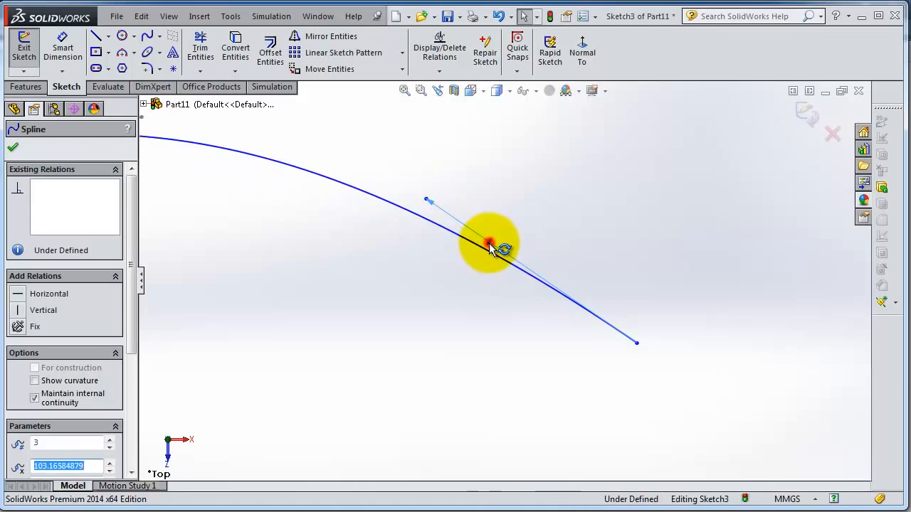
left_click_drag(491, 248, 573, 278)
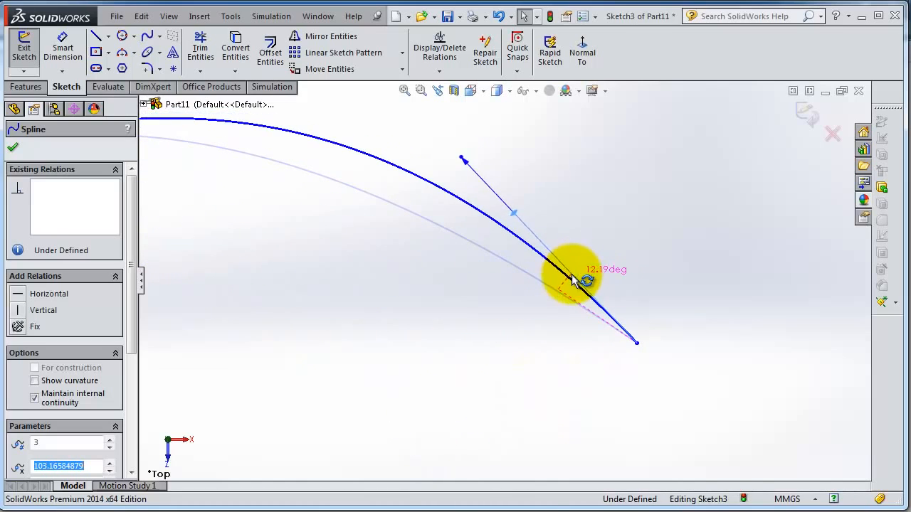
mouse_move(463, 162)
left_mouse_down()
mouse_move(516, 213)
mouse_move(464, 175)
mouse_move(457, 152)
left_mouse_up()
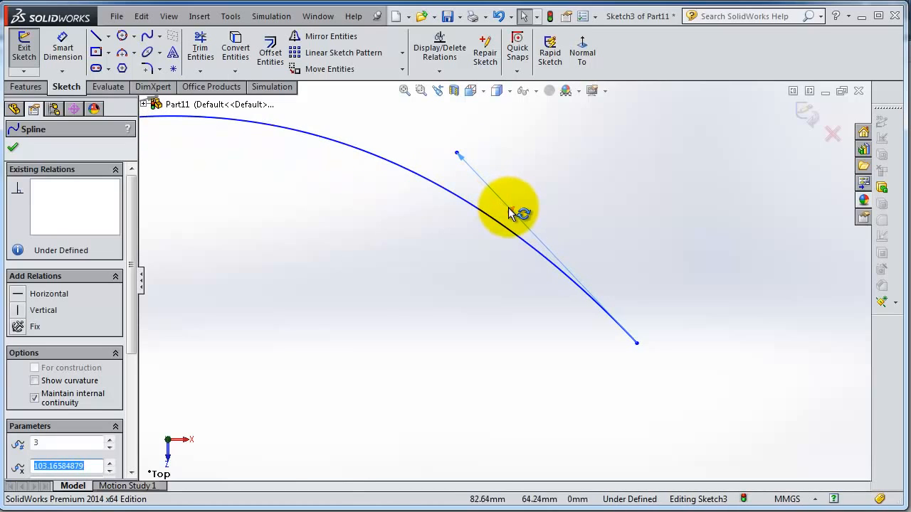
mouse_move(545, 205)
left_mouse_down()
mouse_move(553, 224)
mouse_move(533, 269)
mouse_move(555, 238)
left_mouse_up()
Rotate the spline handle at the arch's middle point to nearly horizontal and make the left end's tangent steeper.
scroll(491, 265, "up", 7)
scroll(370, 241, "down", 4)
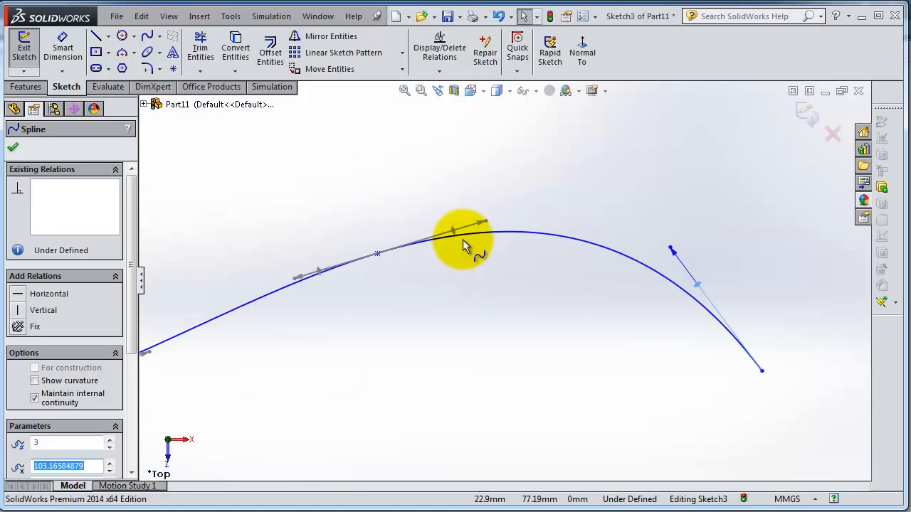
left_click_drag(464, 234, 457, 252)
scroll(349, 311, "down", 2)
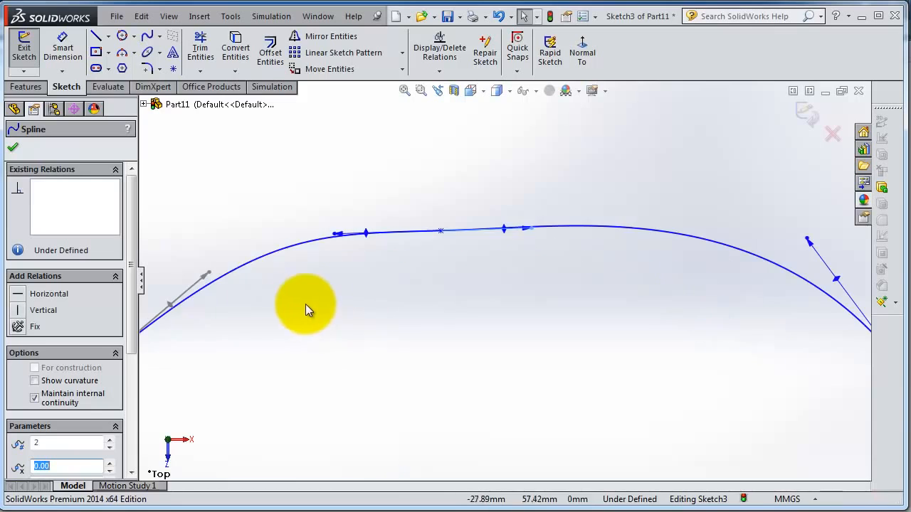
scroll(305, 310, "up", 1)
left_click_drag(234, 301, 233, 262)
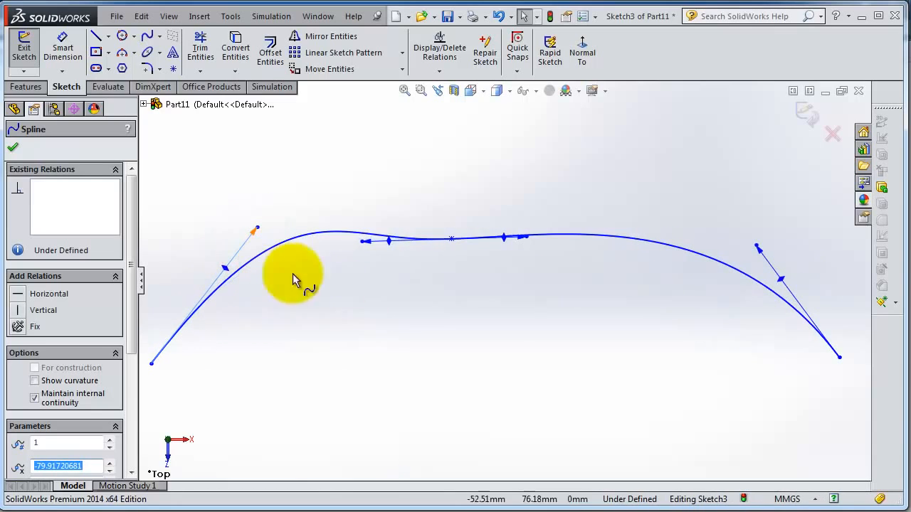
Move both endpoints of the arched spline inward, the left one to about X -68, Y 45 mm, and raise its middle point.
scroll(655, 348, "up", 1)
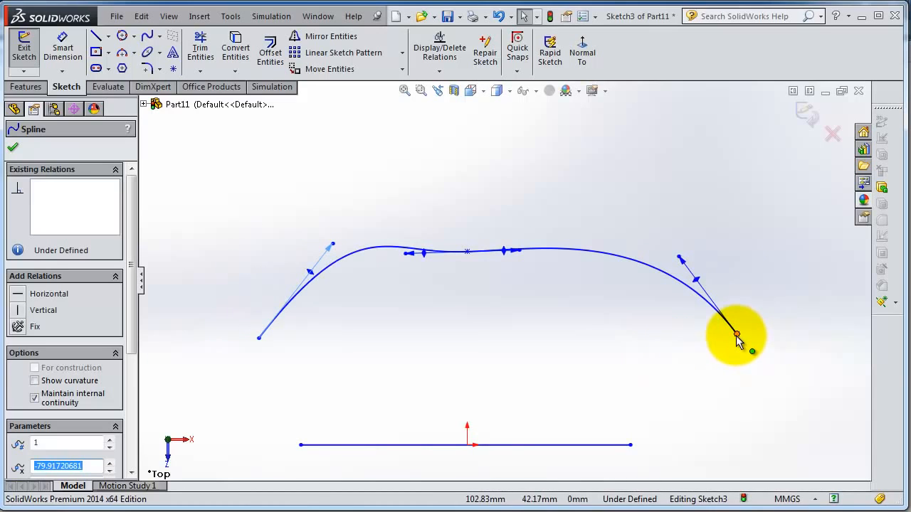
left_click_drag(736, 334, 656, 332)
left_click_drag(467, 252, 469, 211)
left_click_drag(260, 337, 290, 328)
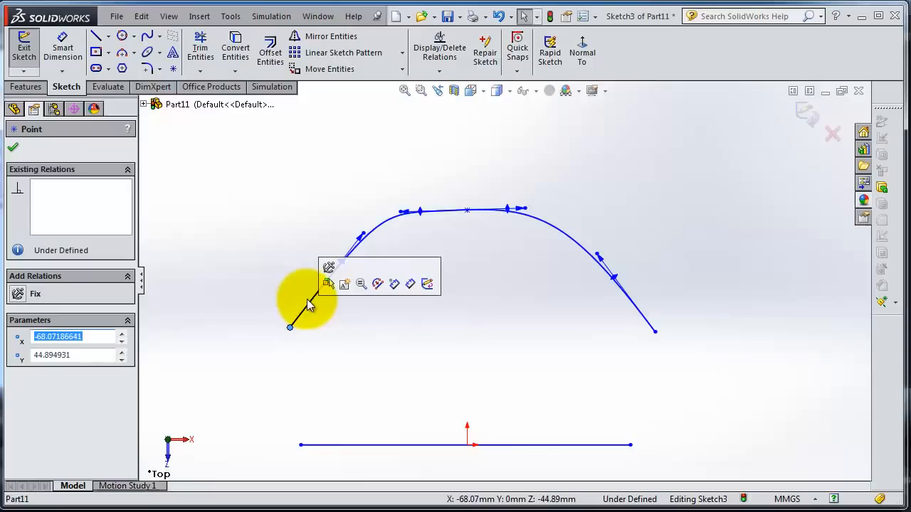
Insert a spline point on the arched spline between its middle point and its right endpoint.
scroll(605, 317, "down", 2)
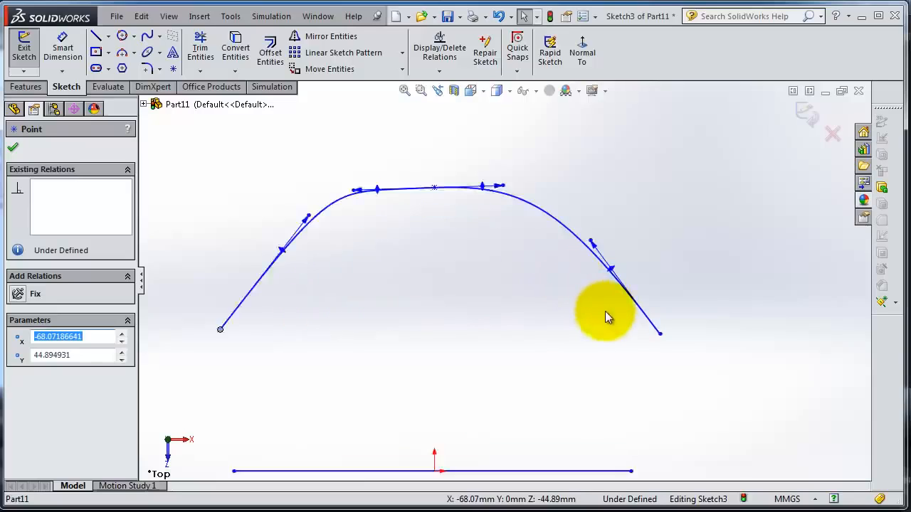
scroll(605, 317, "down", 1)
scroll(604, 311, "up", 1)
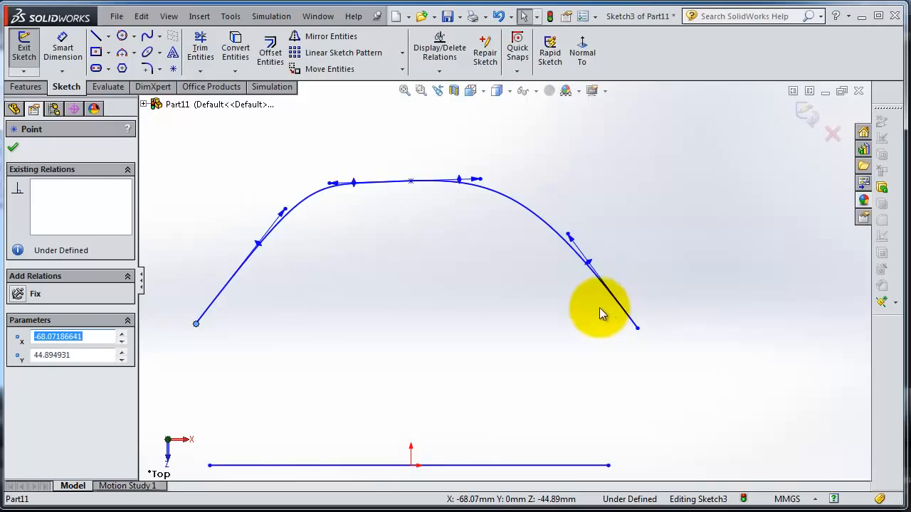
left_click(549, 232)
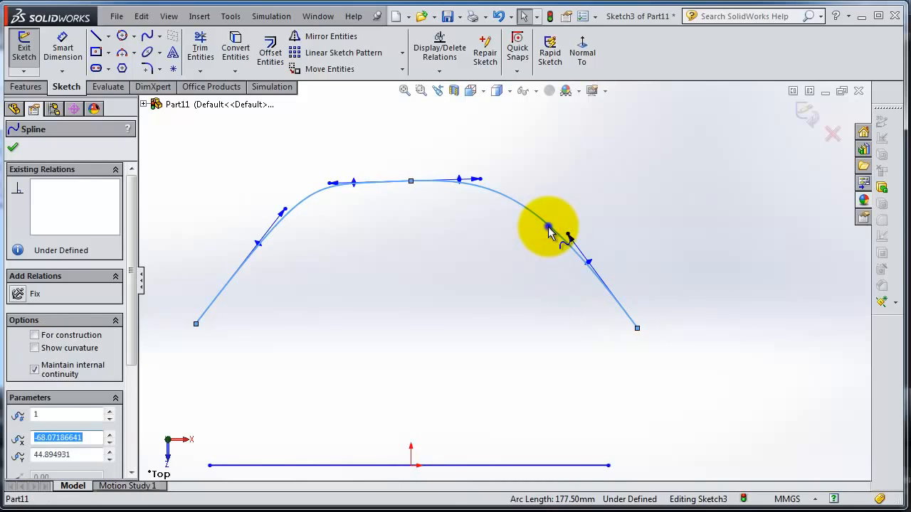
right_click(549, 232)
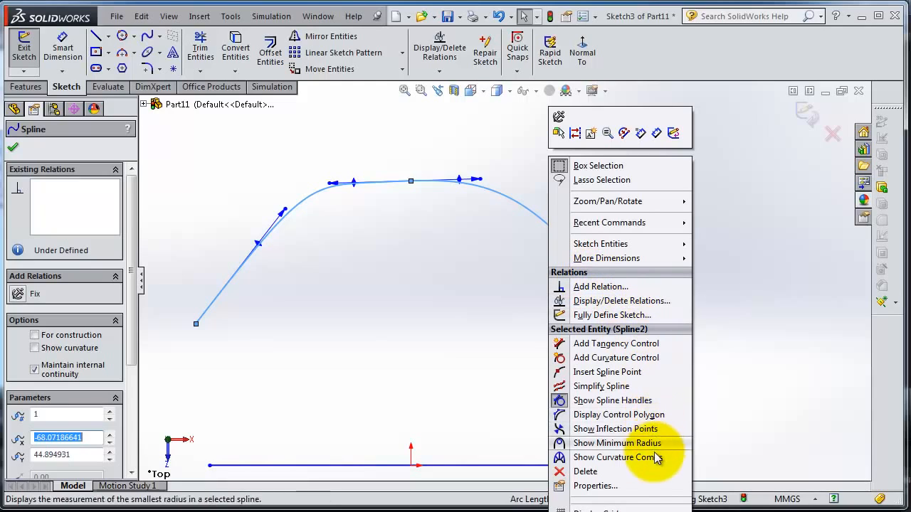
left_click(606, 372)
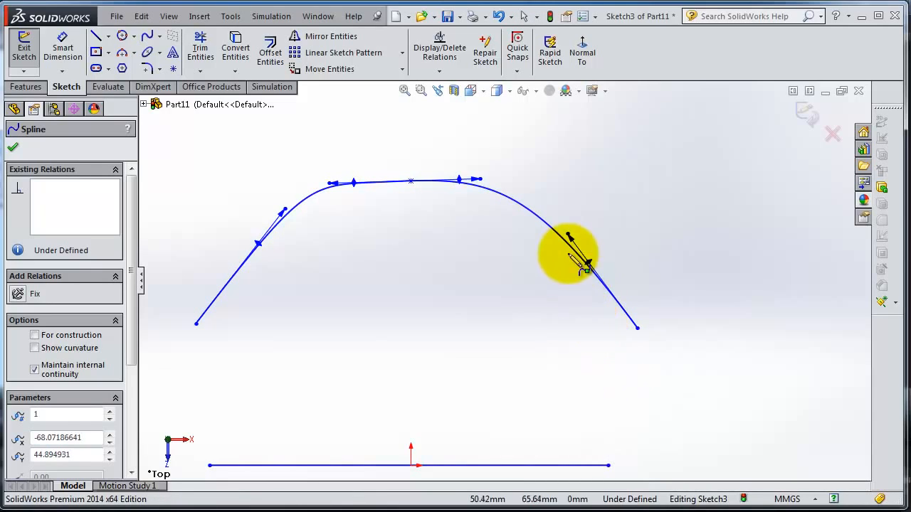
left_click(534, 215)
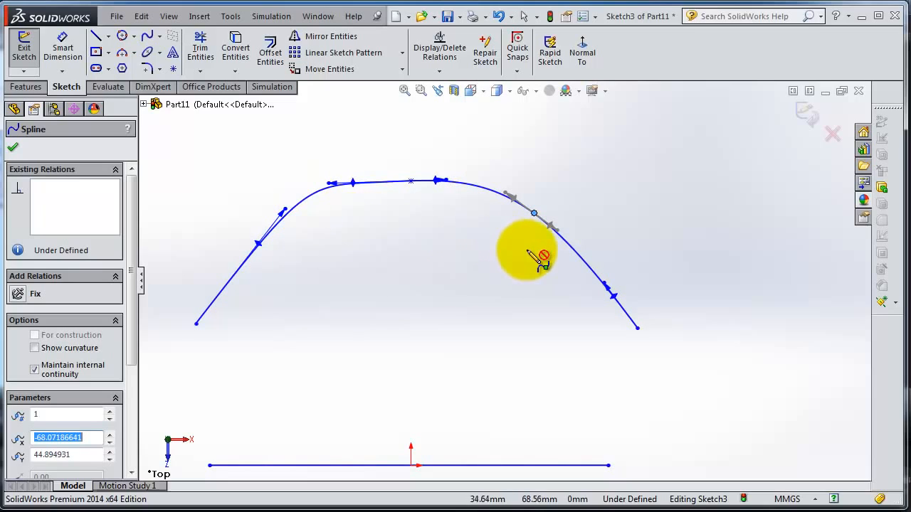
key("Escape")
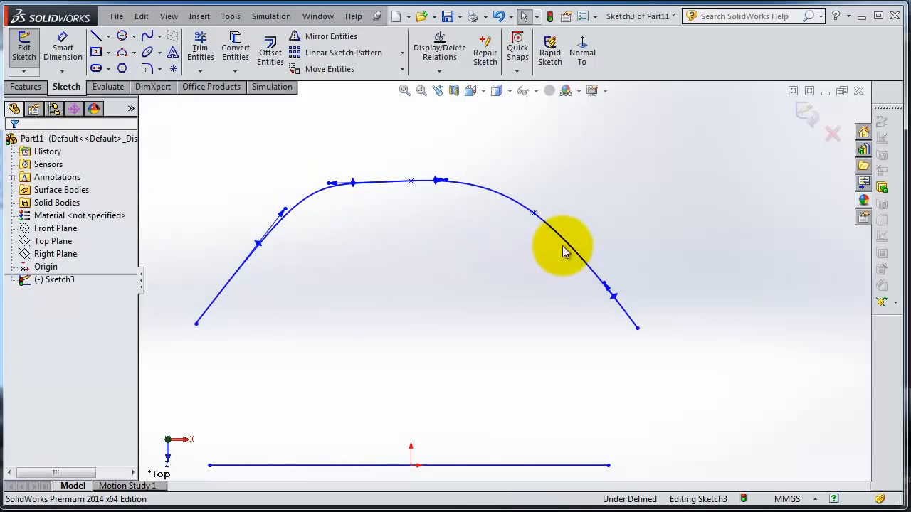
Adjust the tangent at the inserted spline point by pulling its upper-left spline handle slightly outward.
left_click(534, 213)
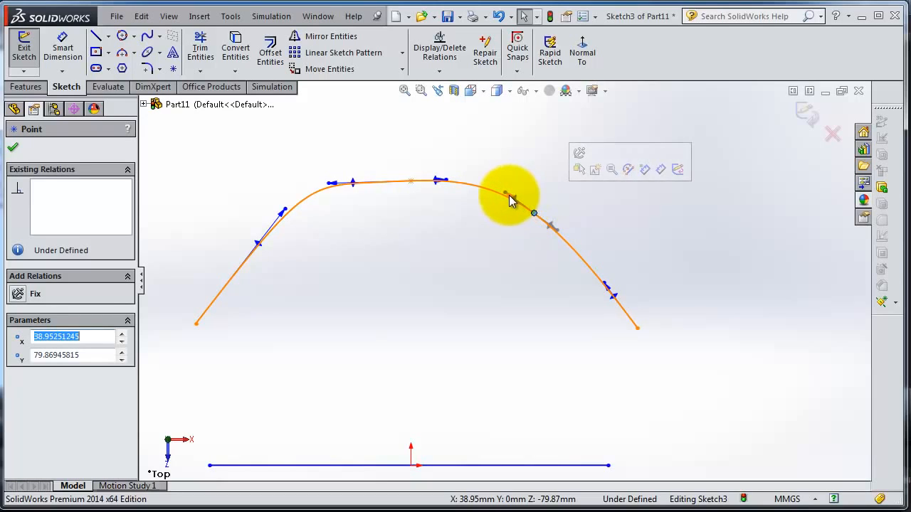
mouse_move(509, 196)
left_mouse_down()
mouse_move(487, 176)
mouse_move(503, 164)
mouse_move(521, 184)
mouse_move(470, 162)
mouse_move(497, 185)
left_mouse_up()
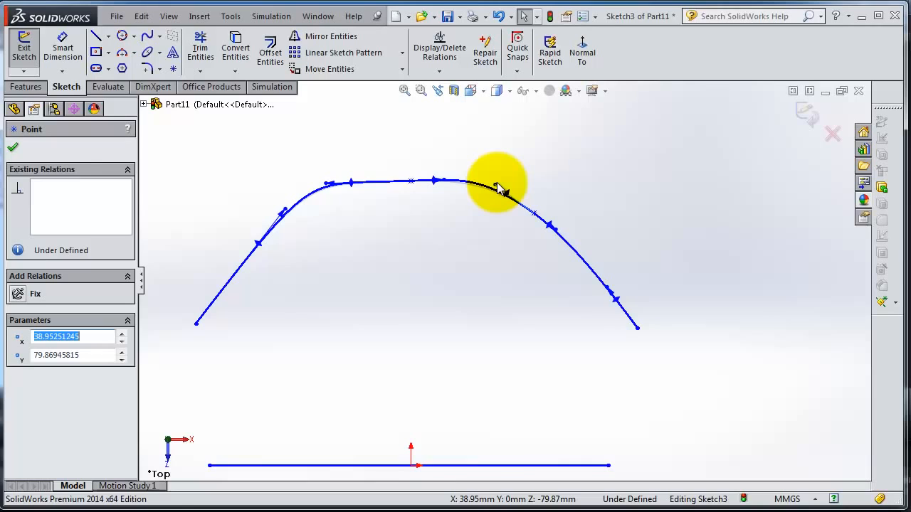
left_click(503, 191)
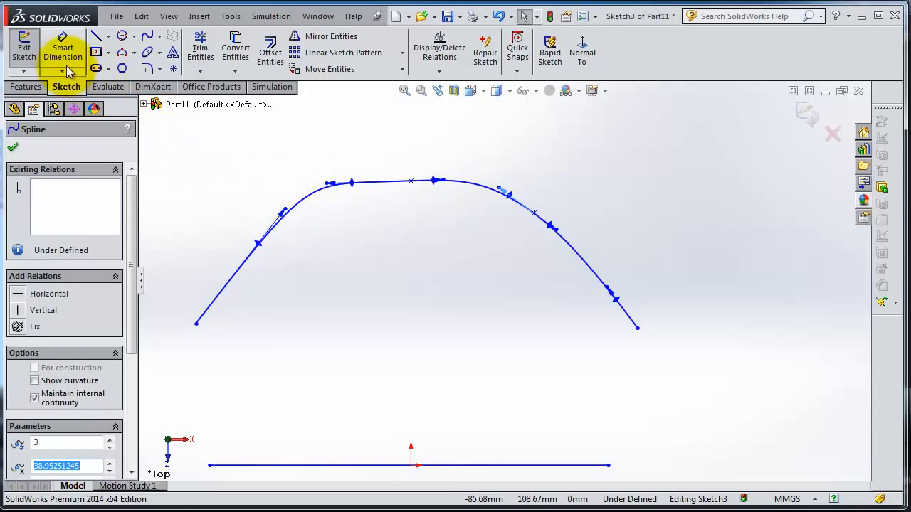
Dimension the horizontal distance between the arched spline's left endpoint and its middle point as 70 mm.
left_click(63, 54)
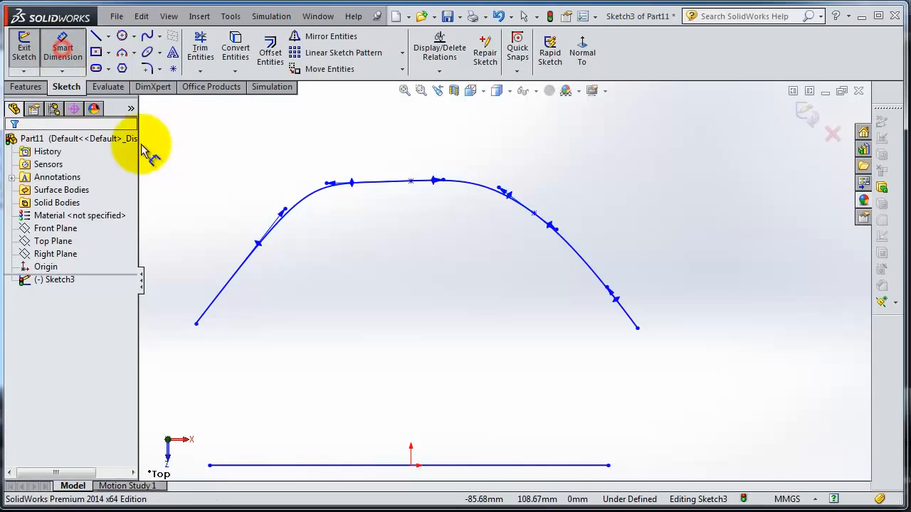
left_click(197, 325)
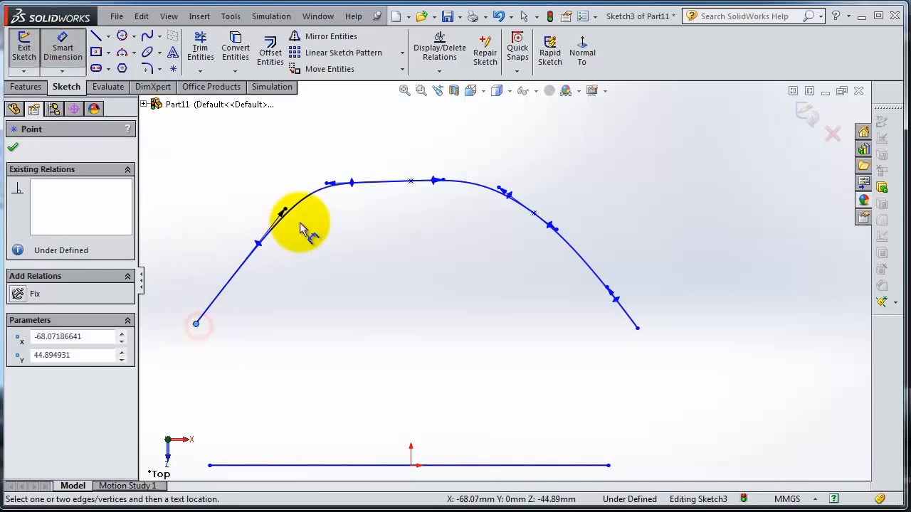
left_click(411, 182)
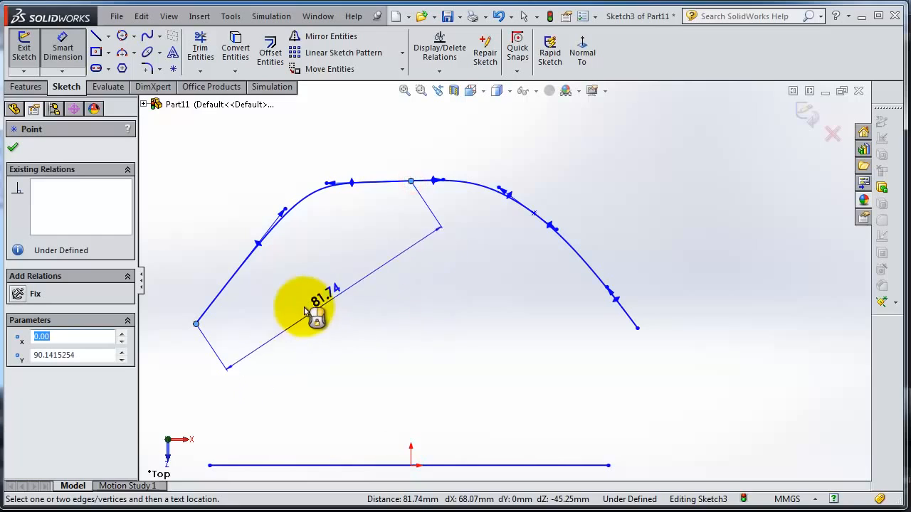
left_click(280, 361)
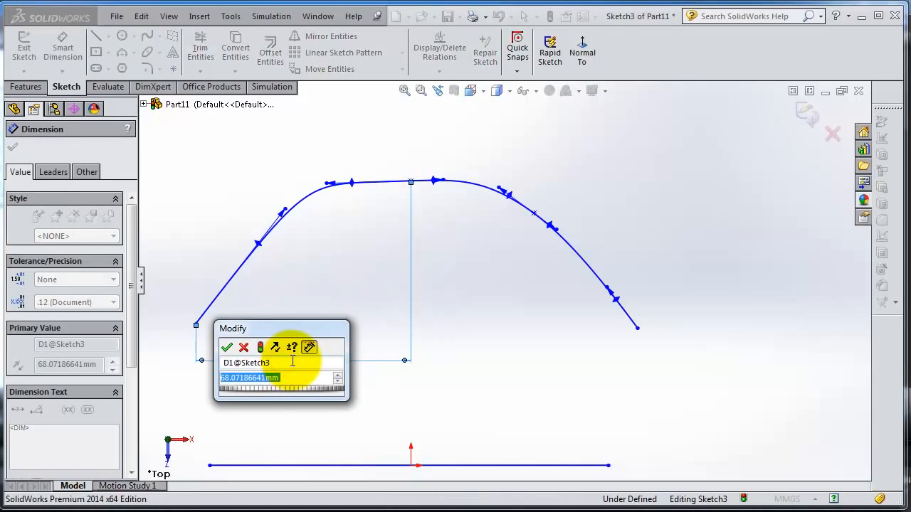
type("70")
key("Return")
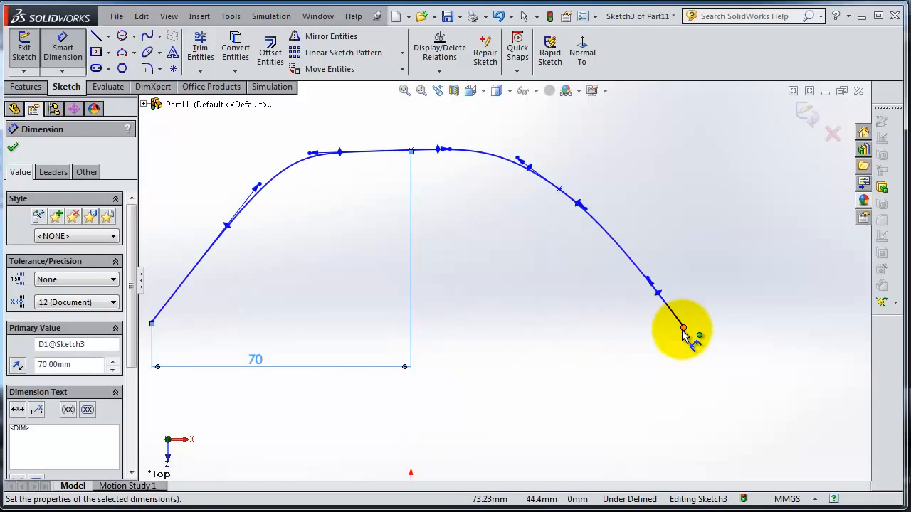
Dimension the horizontal distance between the arched spline's right endpoint and its middle point as 70 mm.
left_click(683, 329)
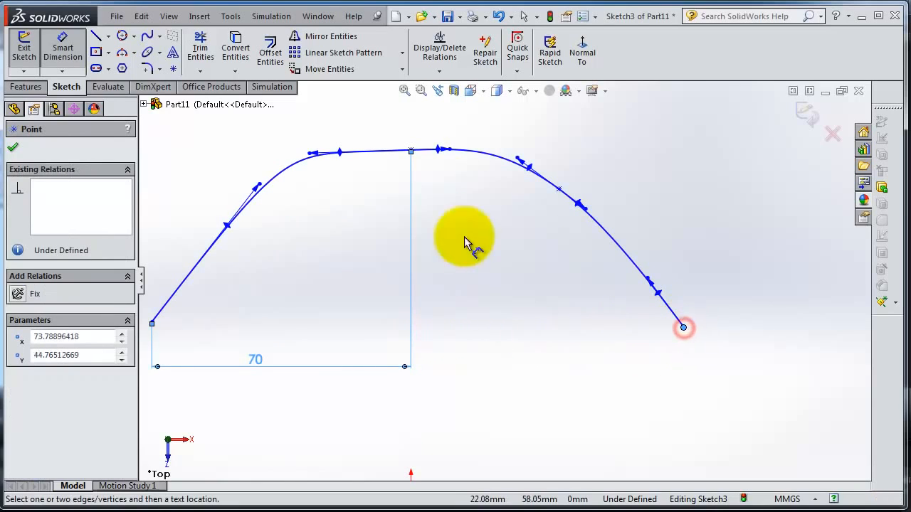
left_click(412, 151)
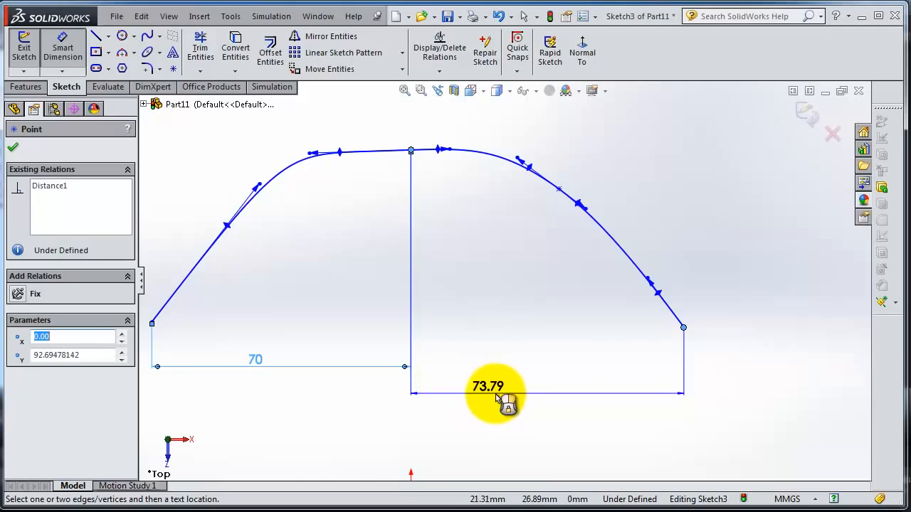
left_click(496, 397)
type("70")
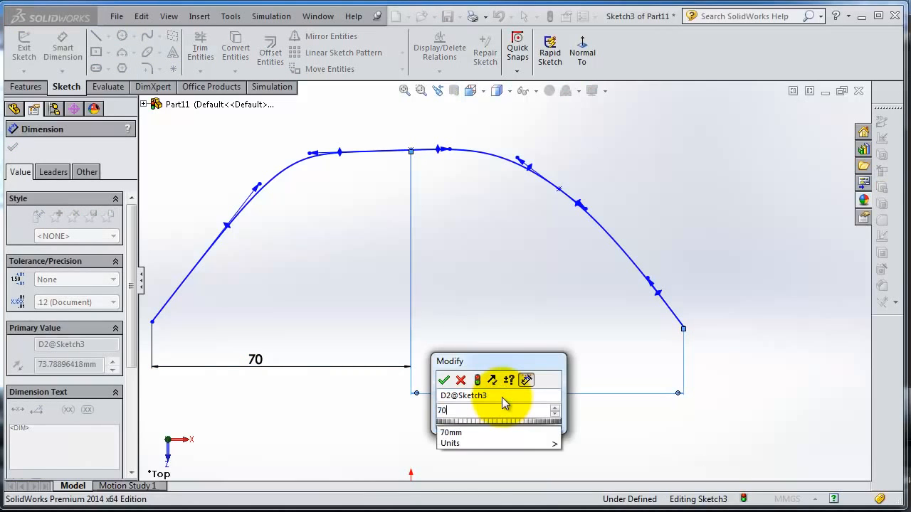
key("Return")
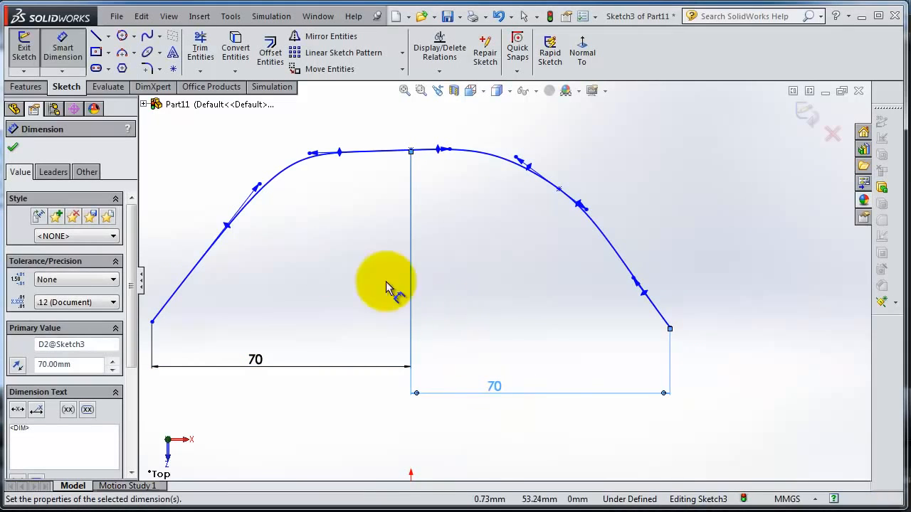
Dimension the tangent handle at the spline's left endpoint with a tangent magnitude of 50.
scroll(270, 315, "up", 2)
scroll(315, 294, "down", 2)
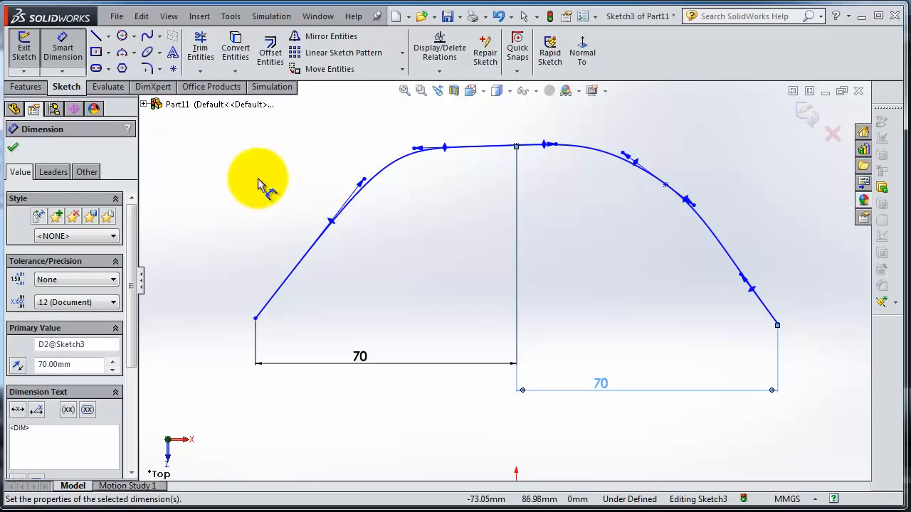
left_click(360, 185)
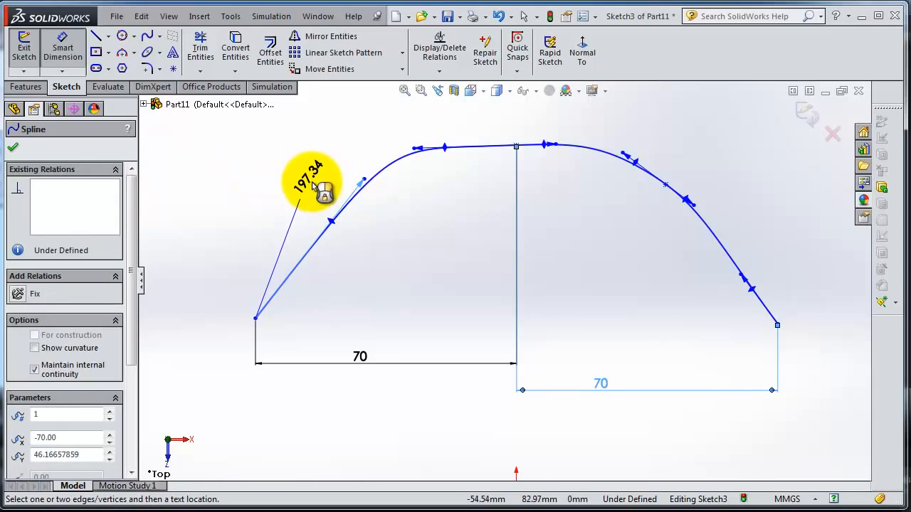
left_click(302, 181)
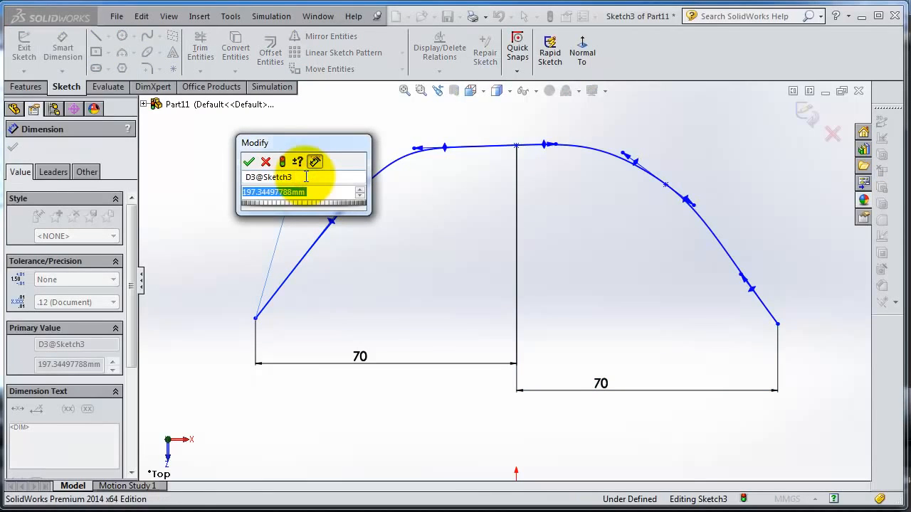
type("50")
key("Return")
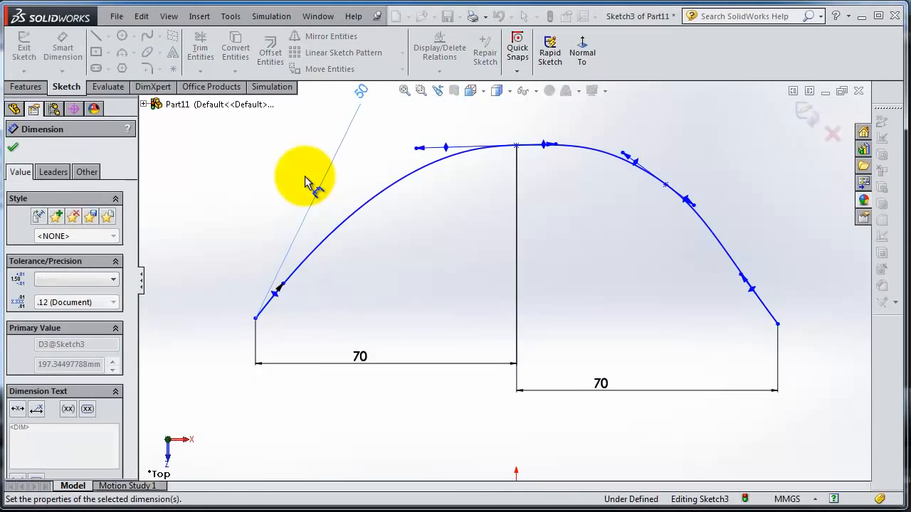
Sketch a horizontal reference line about 40 mm long, running rightward from the arched spline's left endpoint.
scroll(363, 220, "up", 2)
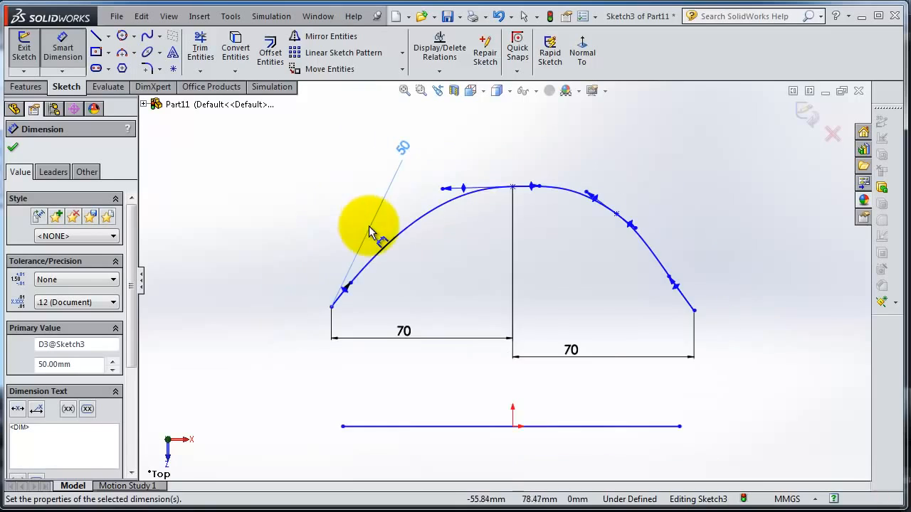
scroll(392, 306, "down", 5)
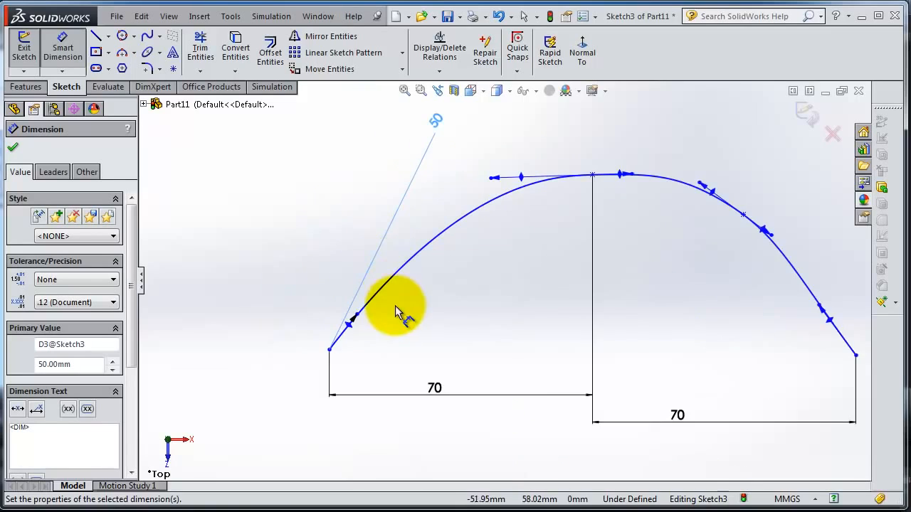
left_click(353, 328)
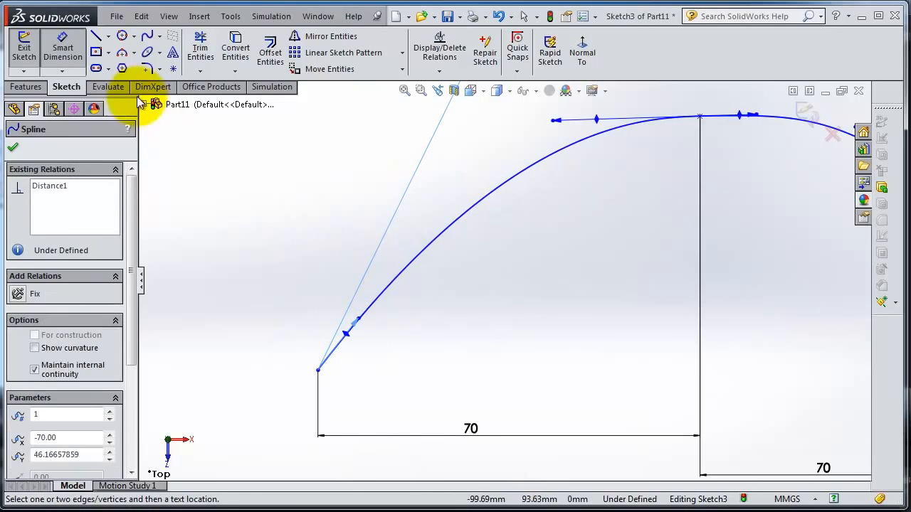
left_click(96, 35)
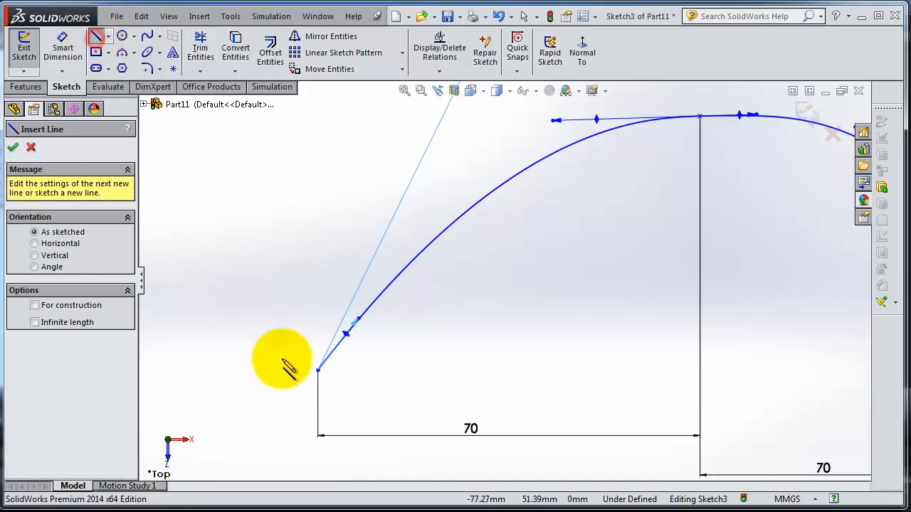
left_click(318, 370)
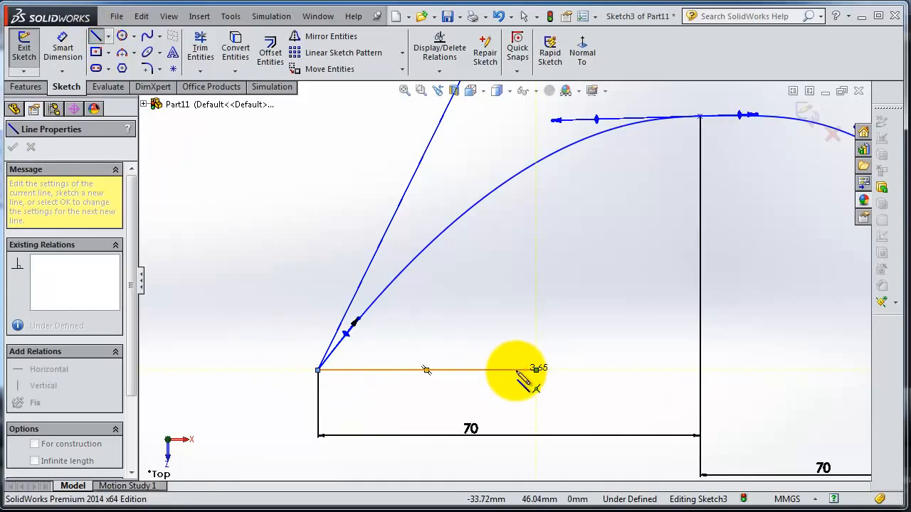
left_click(536, 370)
key("Escape")
Dimension the angle between the left endpoint's spline handle and the horizontal reference line as 50 degrees.
left_click(63, 44)
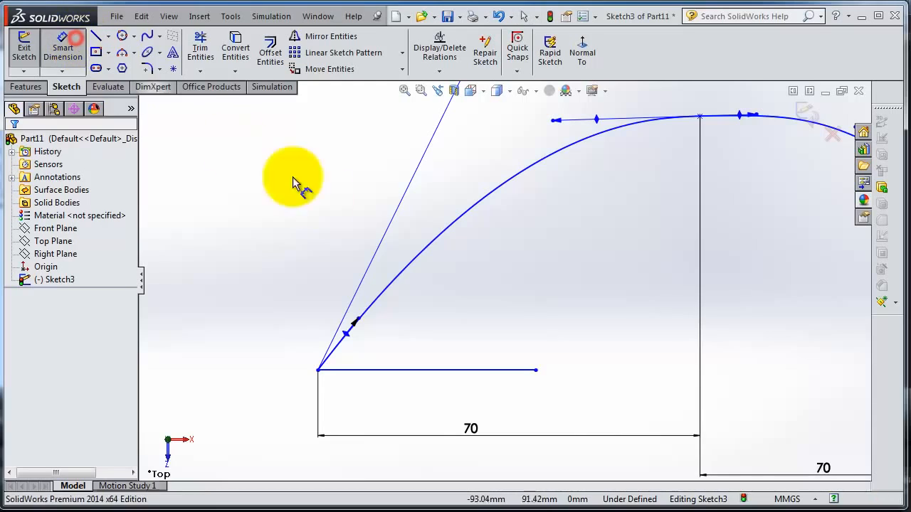
left_click(346, 335)
left_click(379, 370)
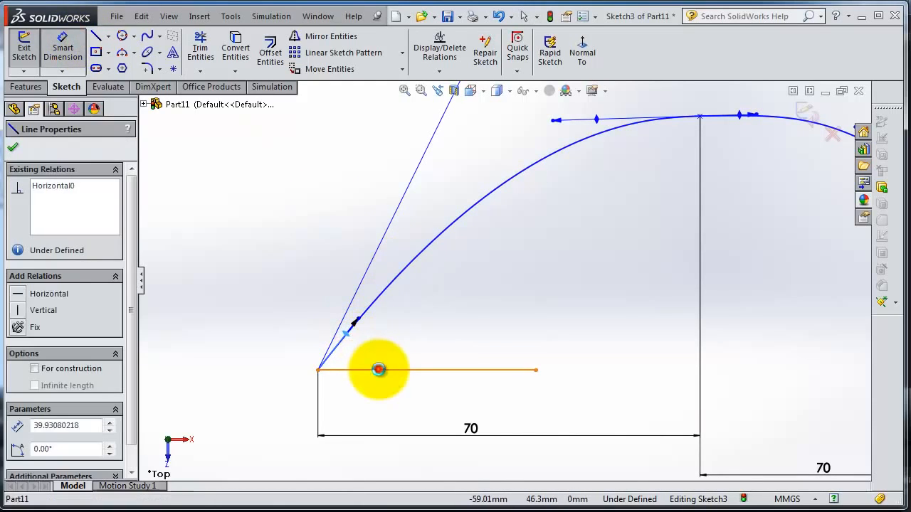
left_click(430, 352)
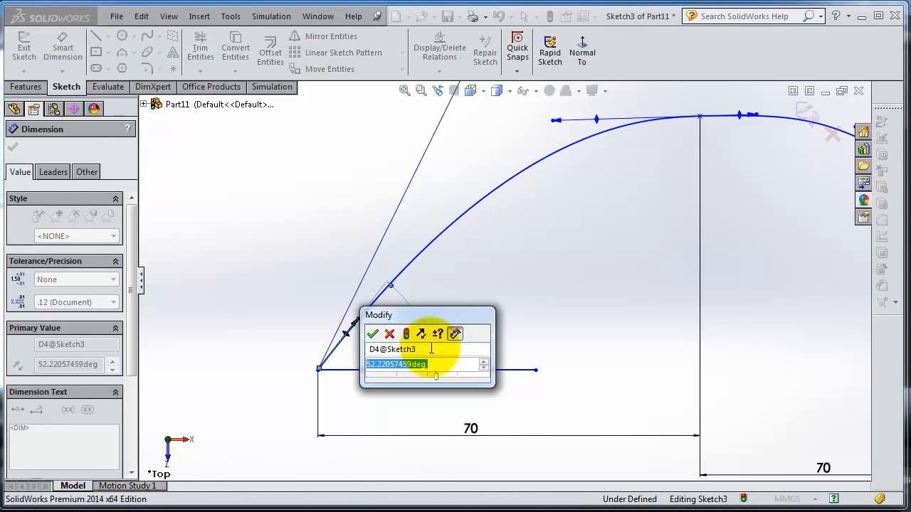
type("50")
key("Return")
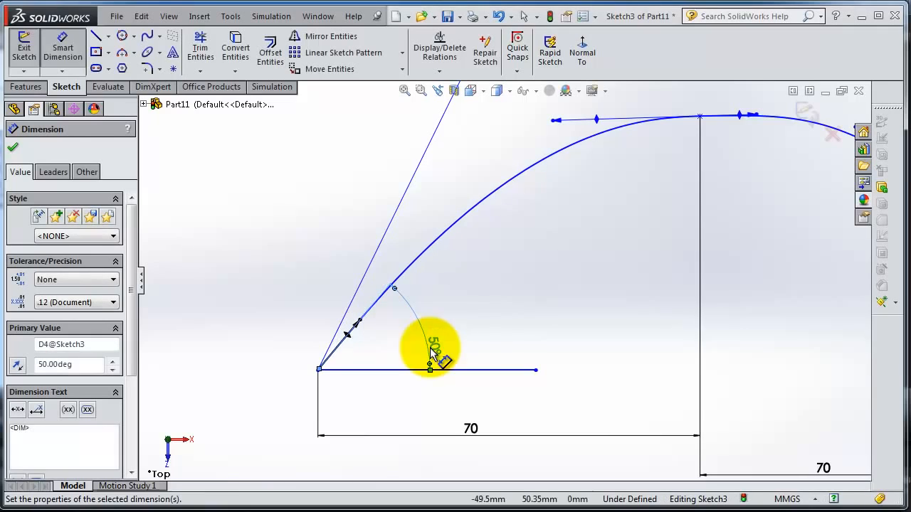
Add a Horizontal relation to the left spline handle at the arch's middle point.
key("f")
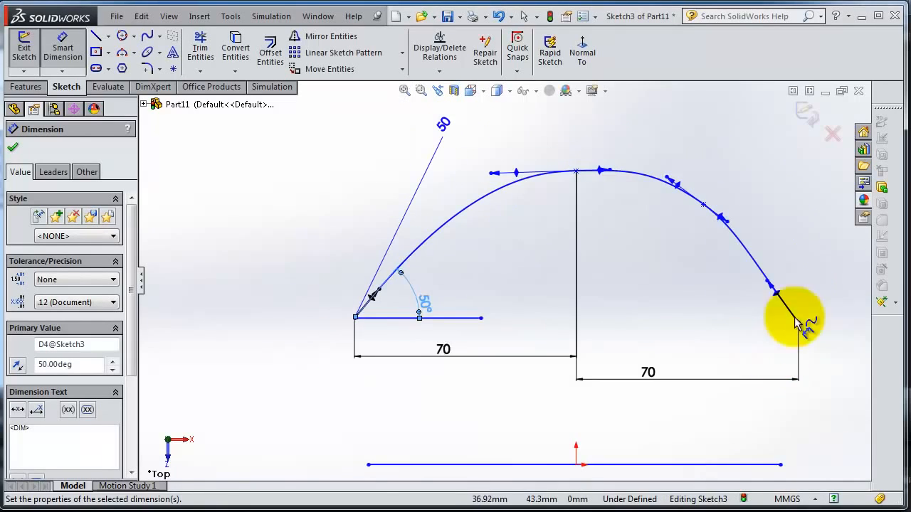
scroll(660, 269, "down", 2)
scroll(602, 260, "up", 4)
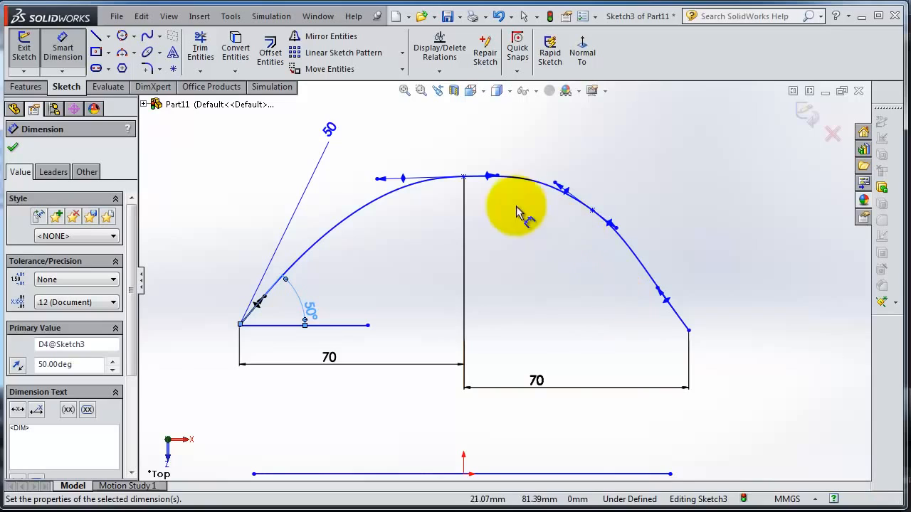
scroll(445, 174, "down", 2)
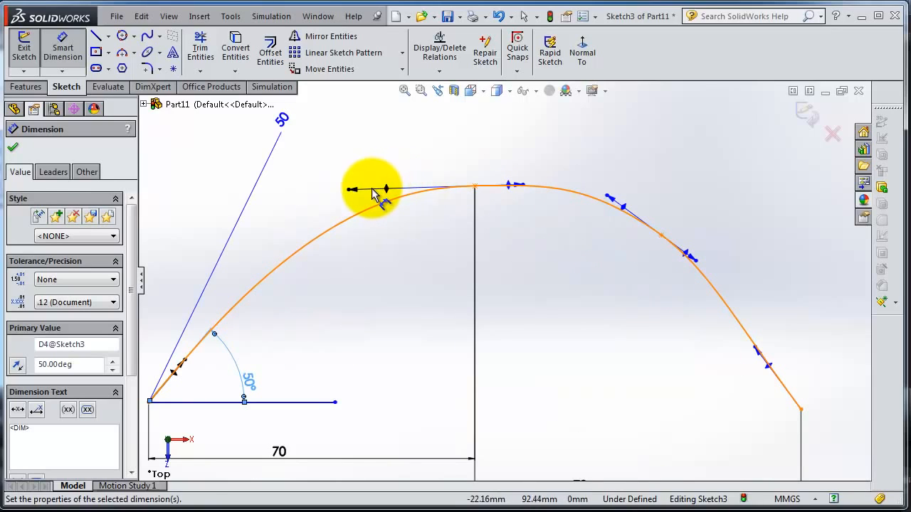
left_click(373, 189)
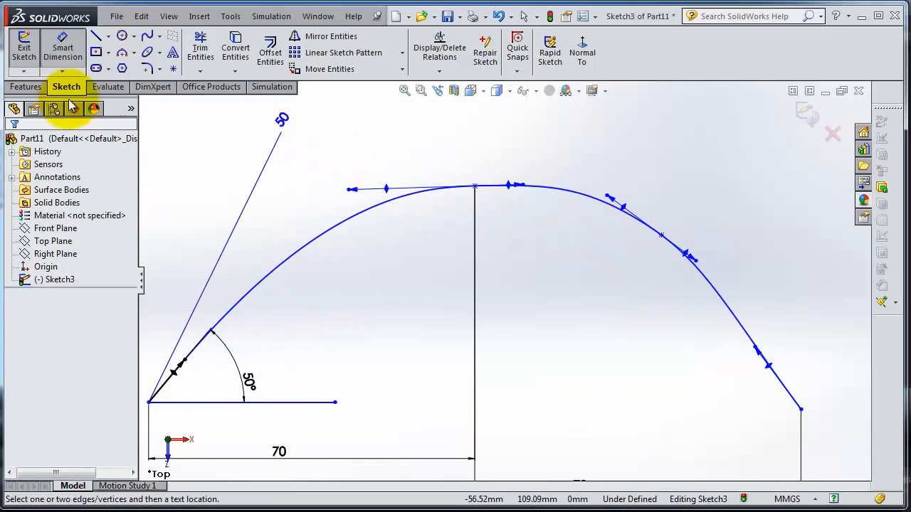
left_click(65, 59)
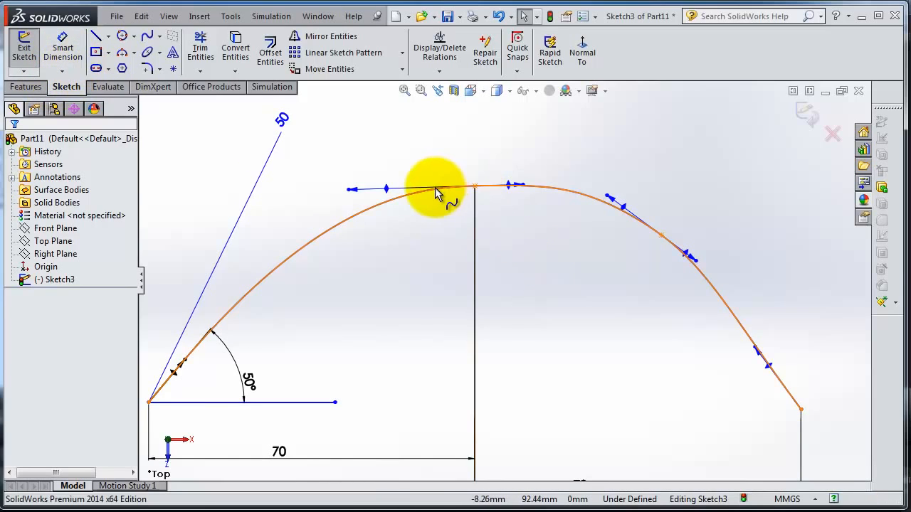
left_click(475, 187)
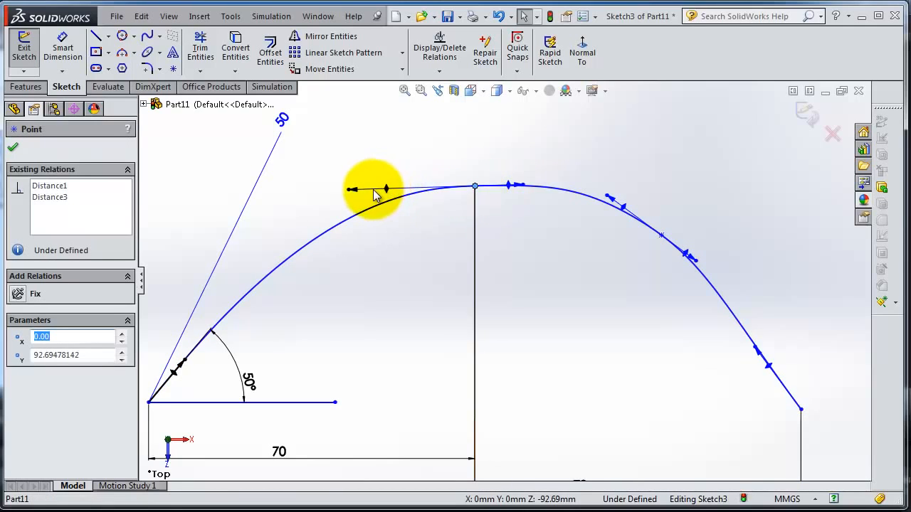
key("Escape")
left_click(389, 190)
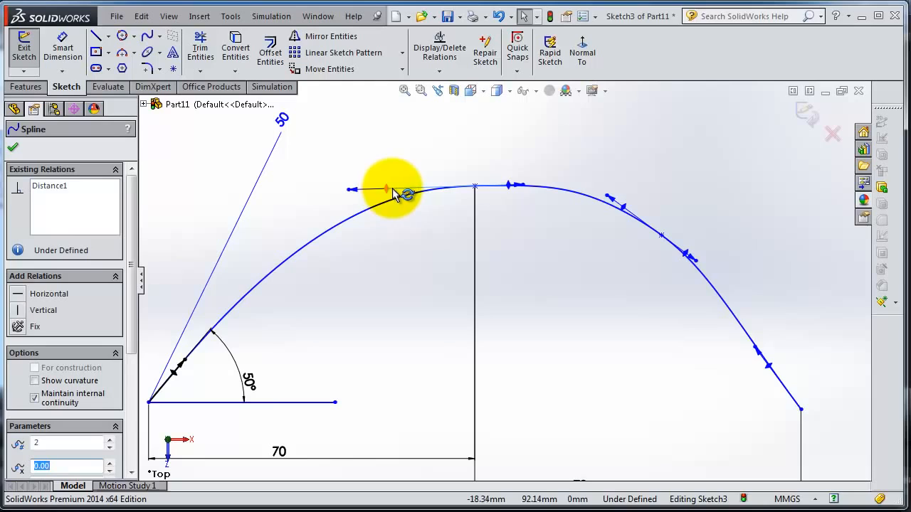
left_click(19, 294)
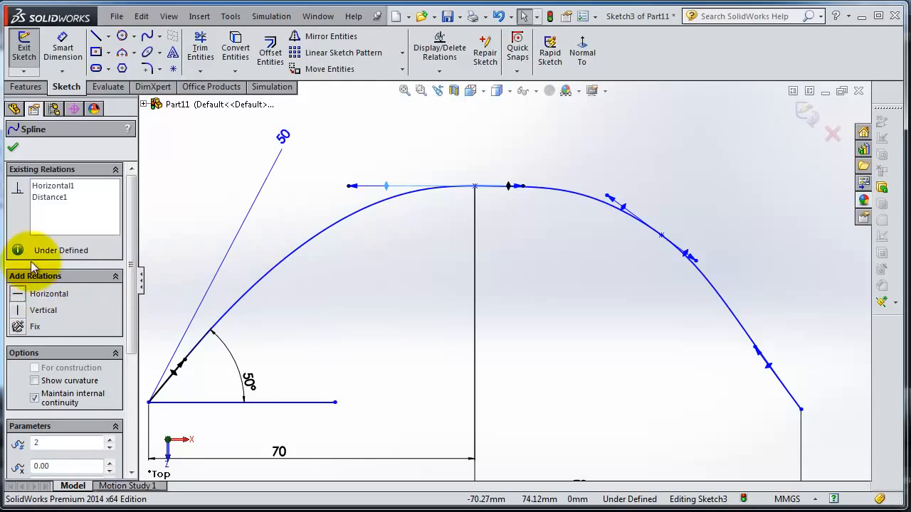
left_click(9, 152)
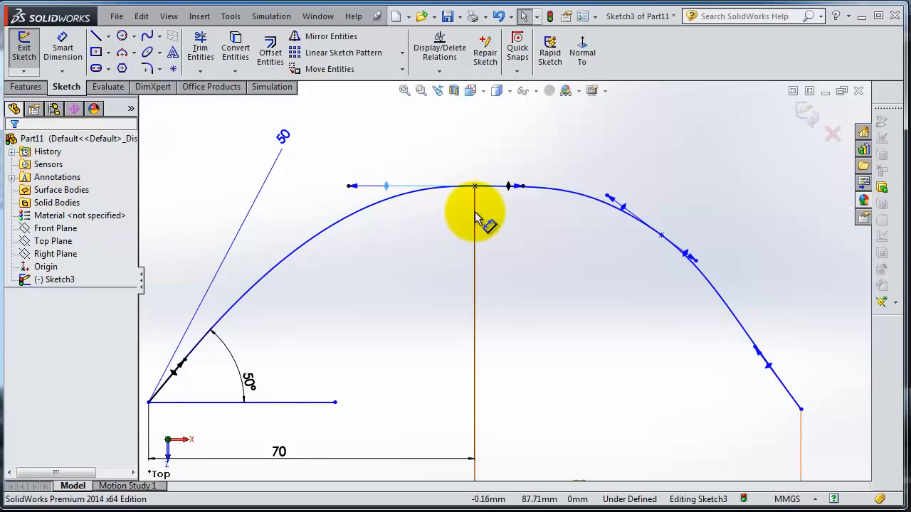
scroll(496, 246, "up", 3)
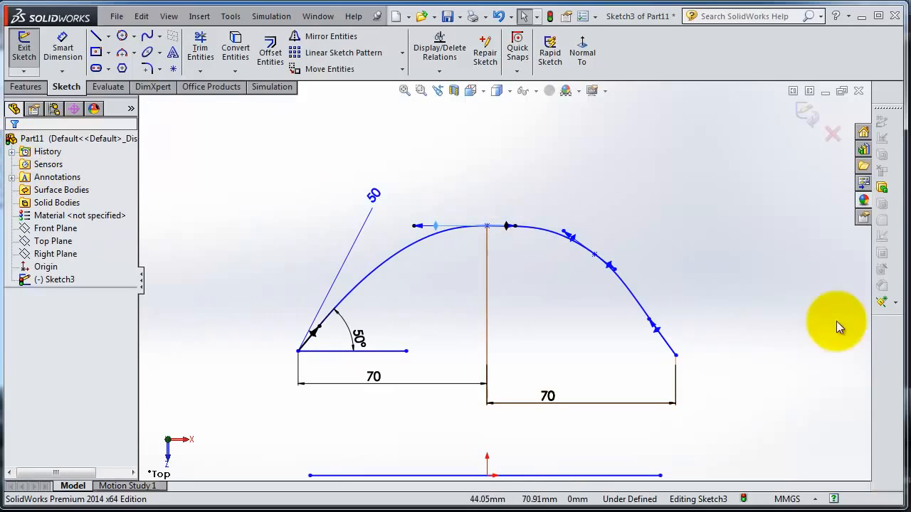
scroll(637, 379, "down", 2)
scroll(577, 307, "up", 3)
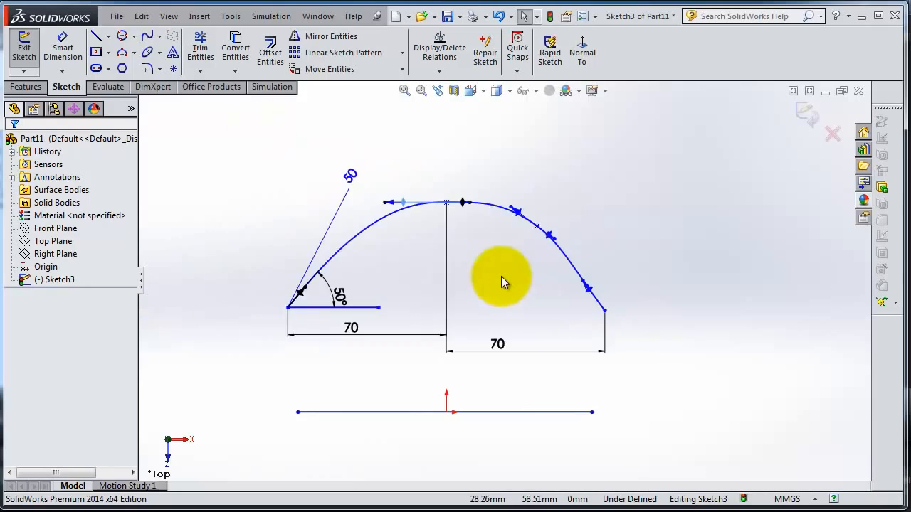
scroll(501, 277, "down", 1)
scroll(475, 267, "down", 1)
scroll(474, 266, "up", 1)
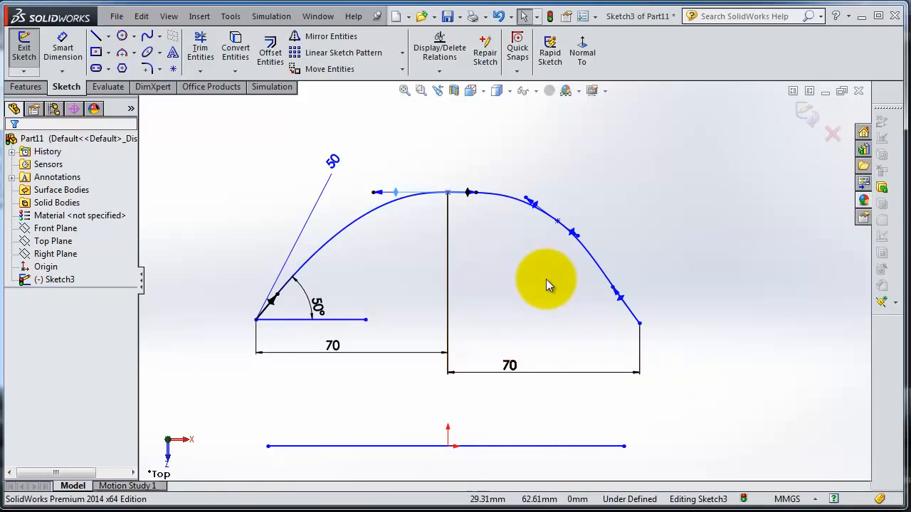
scroll(578, 295, "down", 1)
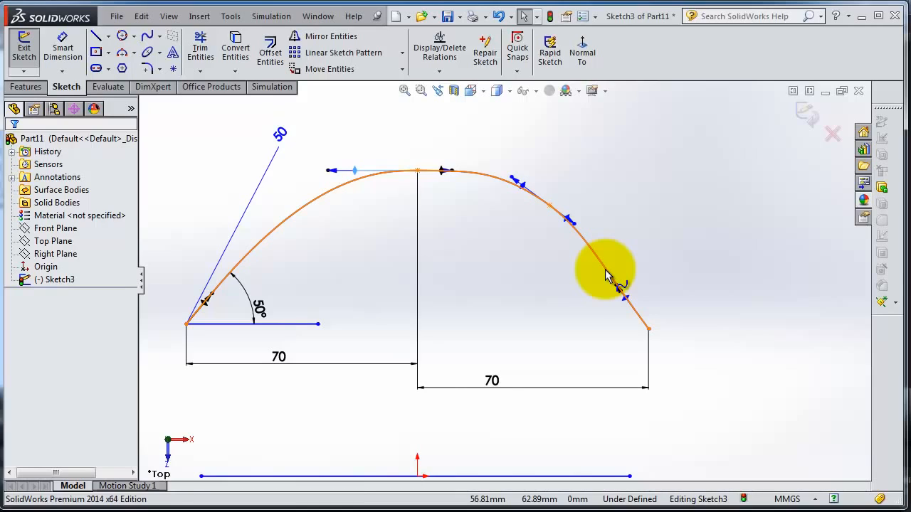
scroll(552, 211, "up", 1)
scroll(525, 212, "down", 1)
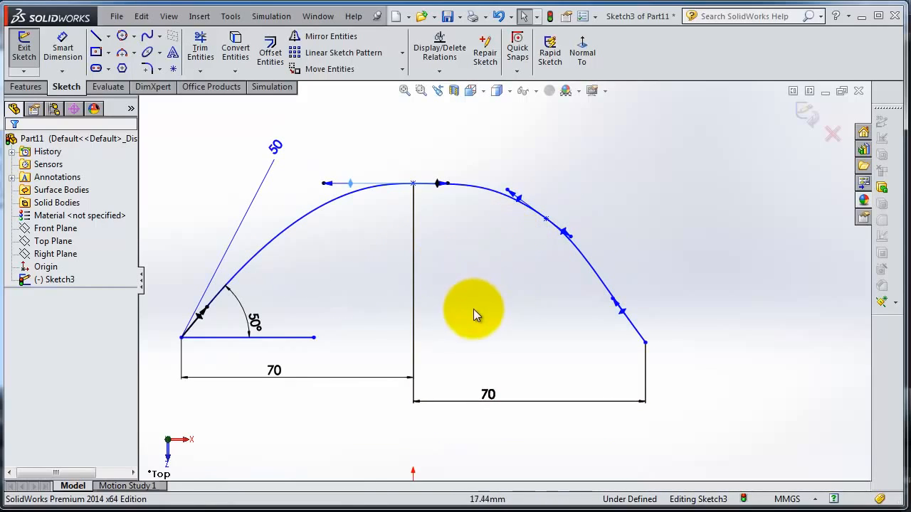
scroll(482, 328, "up", 1)
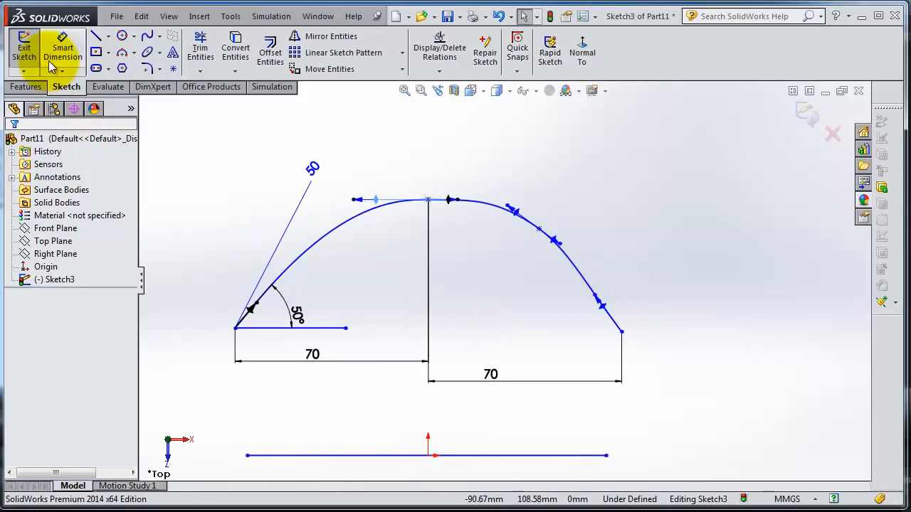
Sketch a zigzag style spline with five control vertices, about 169 mm wide, below the horizontal line through the origin.
left_click(159, 36)
left_click(170, 66)
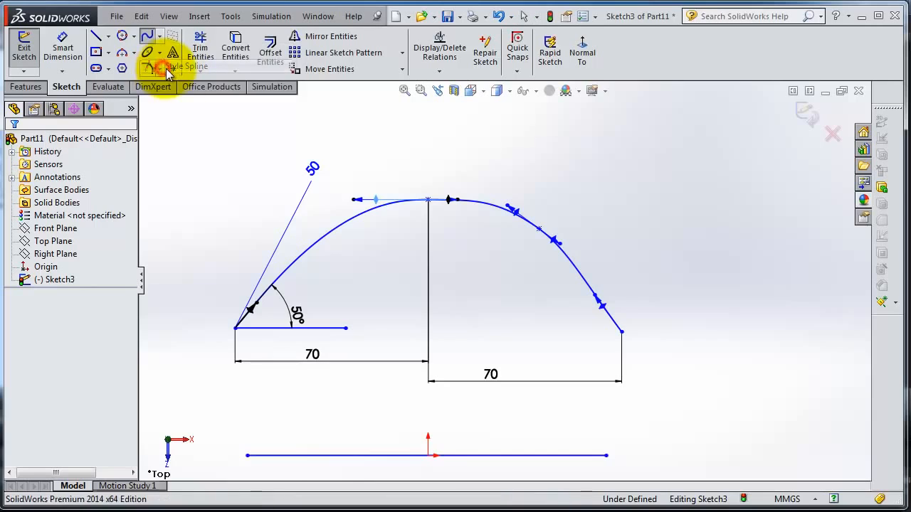
scroll(516, 373, "up", 3)
scroll(474, 427, "down", 5)
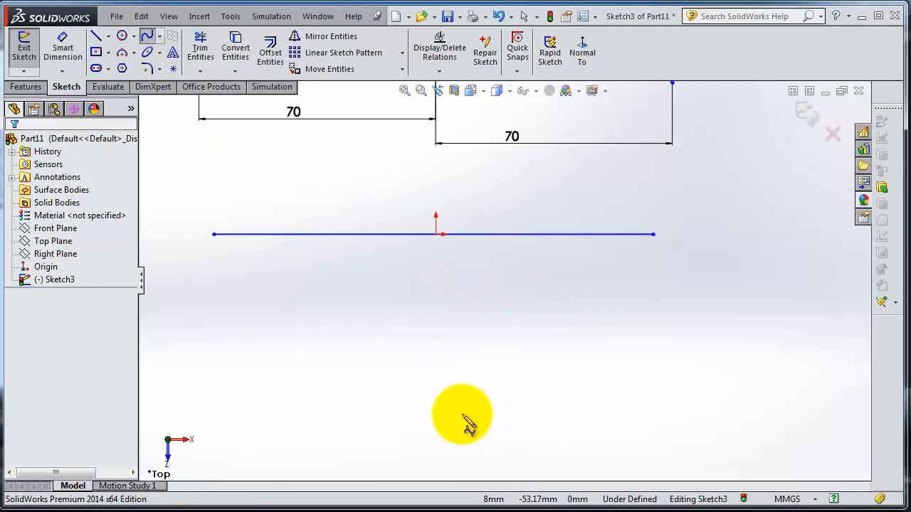
scroll(299, 363, "up", 1)
left_click(247, 333)
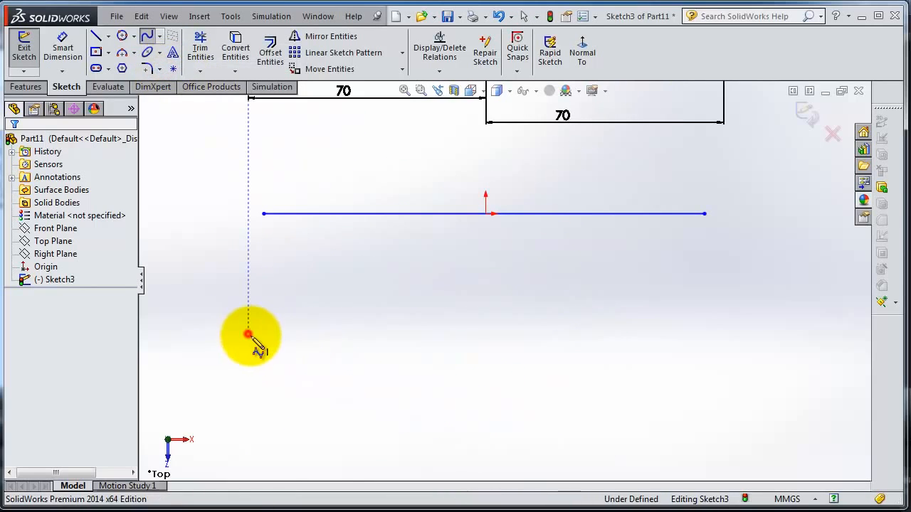
left_click(324, 394)
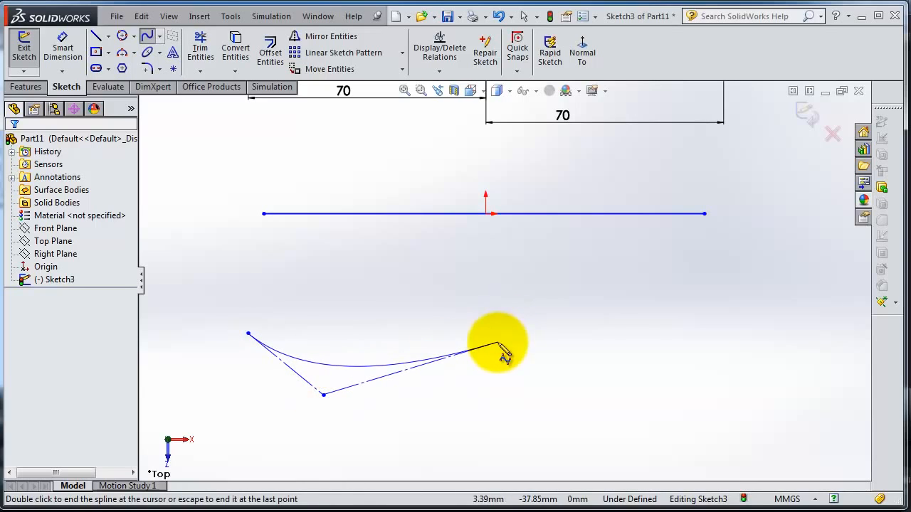
left_click(498, 343)
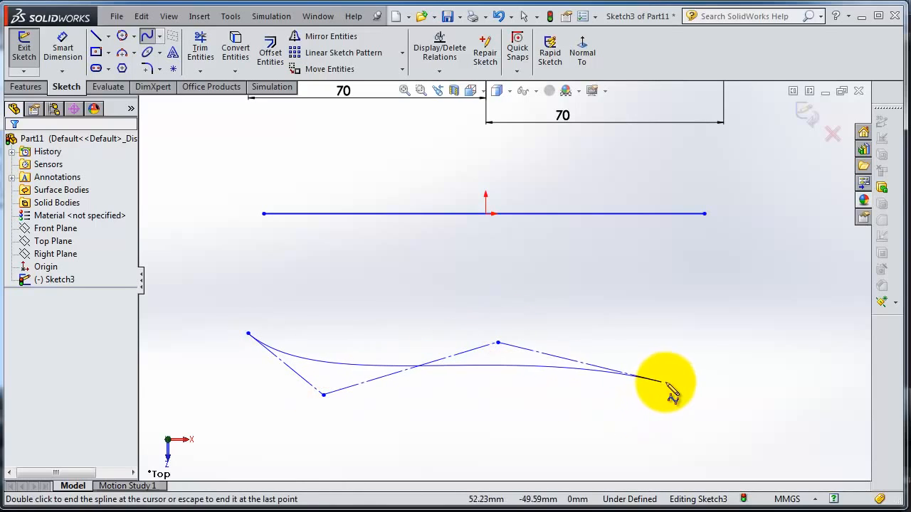
left_click(696, 404)
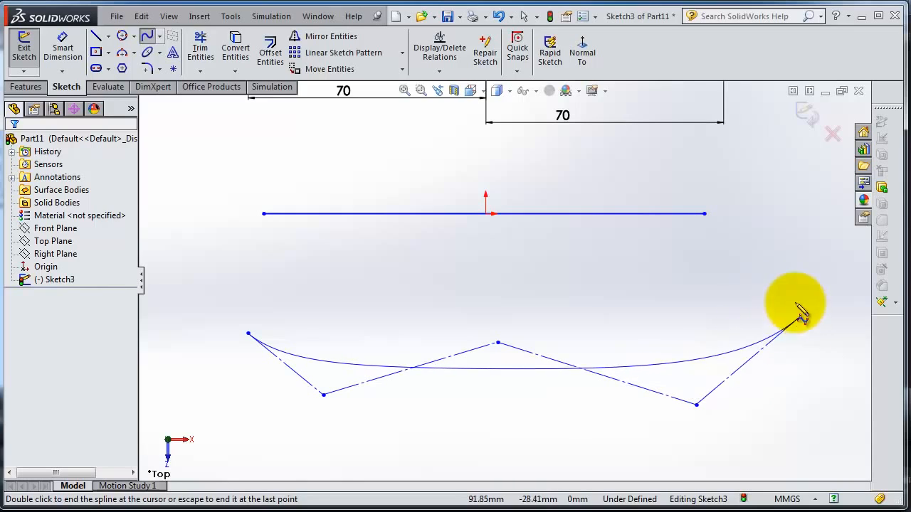
left_click(824, 333)
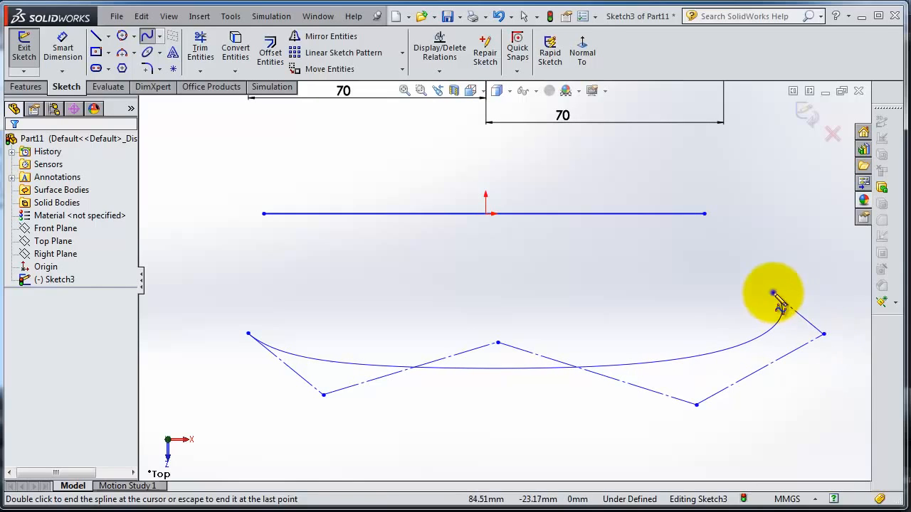
right_click(774, 293)
left_click(809, 279)
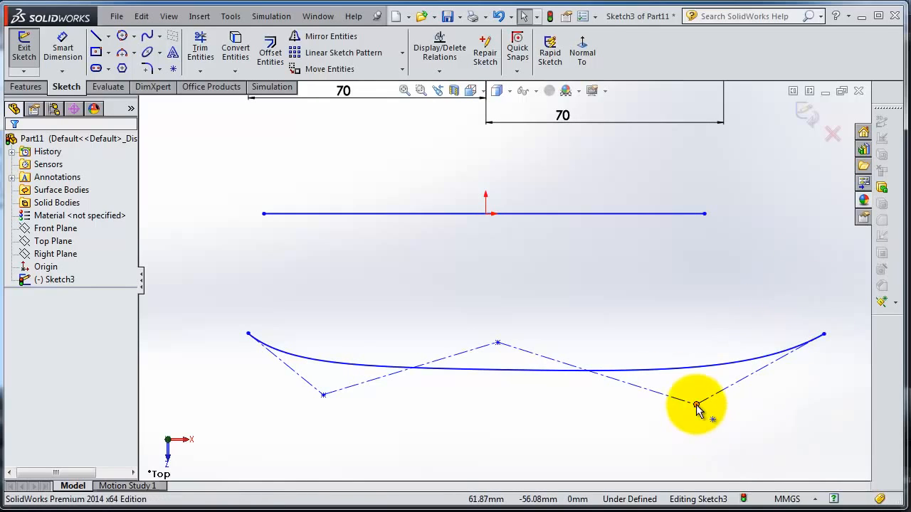
Reshape the style spline by moving its two lower control vertices further down and inward and its middle control vertex up.
scroll(610, 406, "up", 2)
scroll(640, 346, "down", 2)
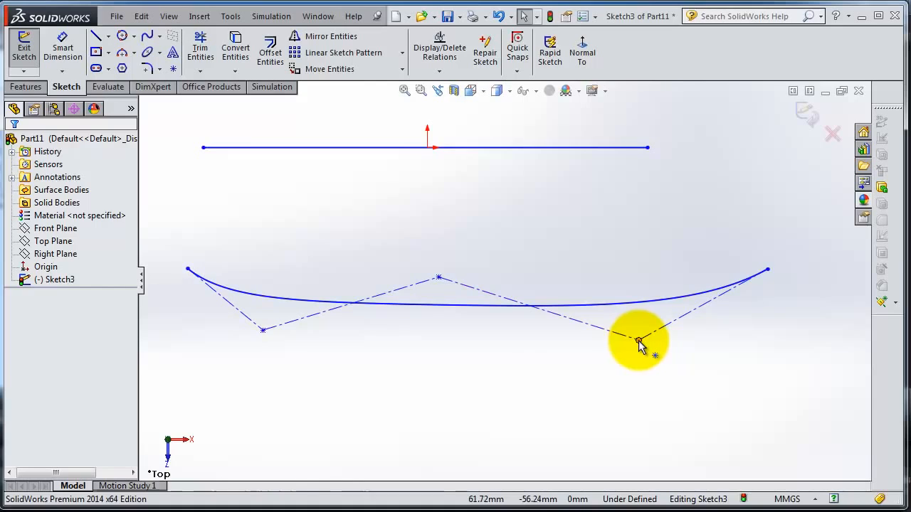
left_click_drag(639, 341, 589, 374)
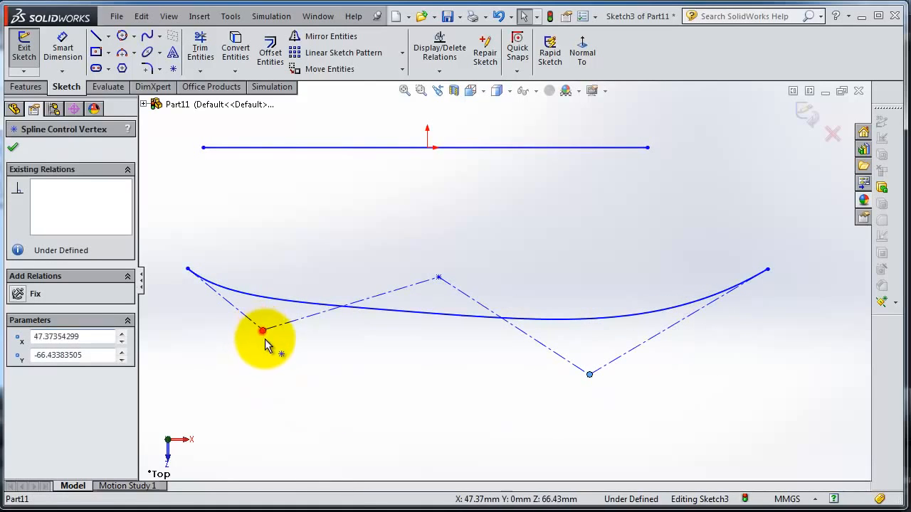
left_click_drag(264, 340, 302, 382)
left_click_drag(439, 278, 448, 204)
left_click(612, 307)
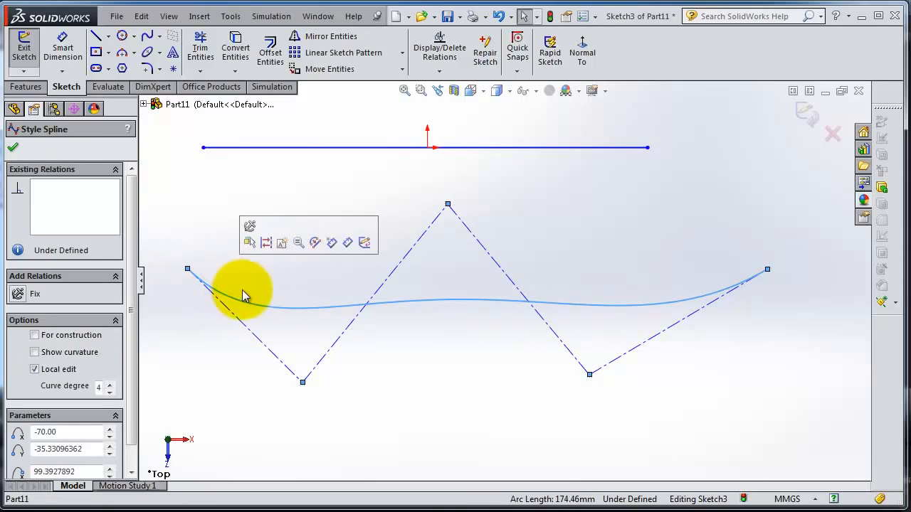
Move the style spline's lower-right control vertex outward and down to about X 57.9, Y -71.4 mm.
key("f")
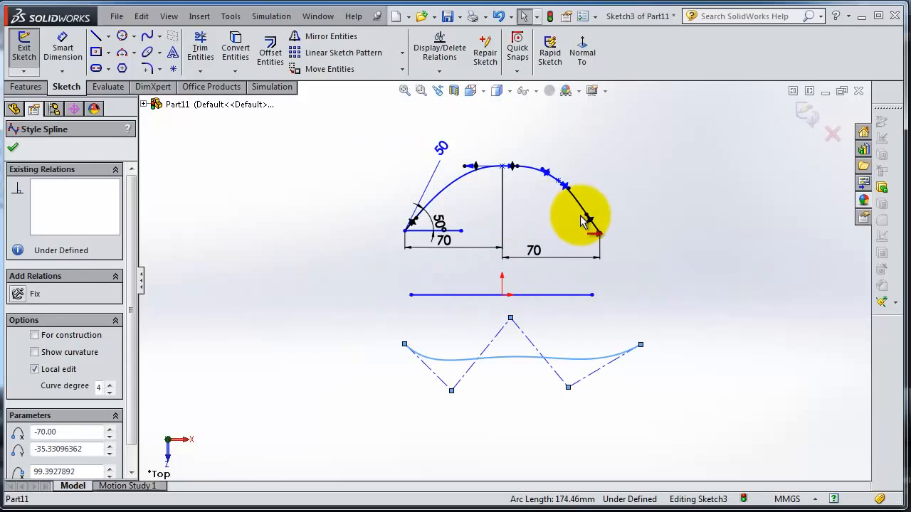
left_click(565, 187)
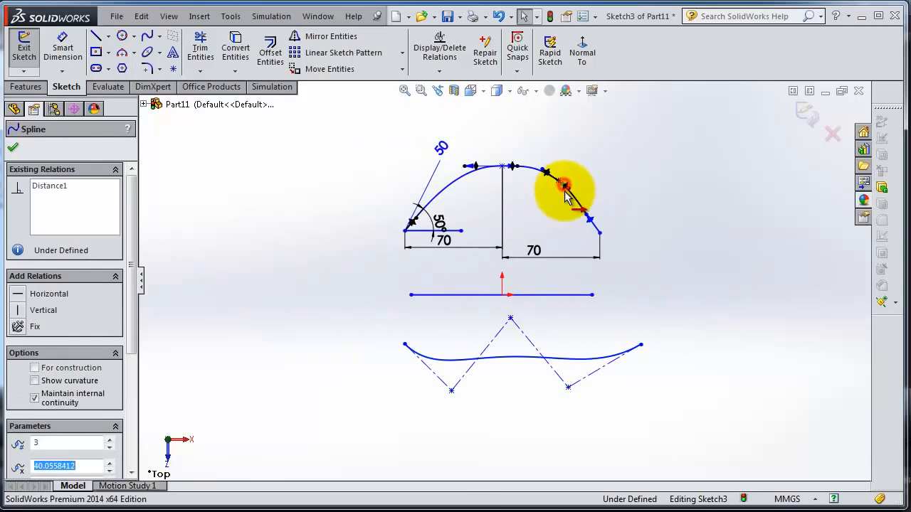
left_click(561, 351)
left_click(531, 346)
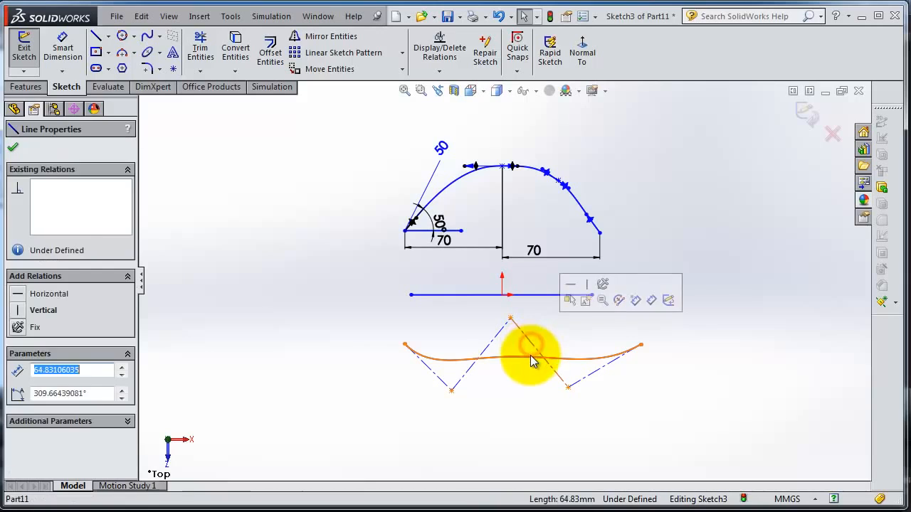
left_click(531, 357)
scroll(573, 398, "down", 2)
scroll(580, 355, "down", 2)
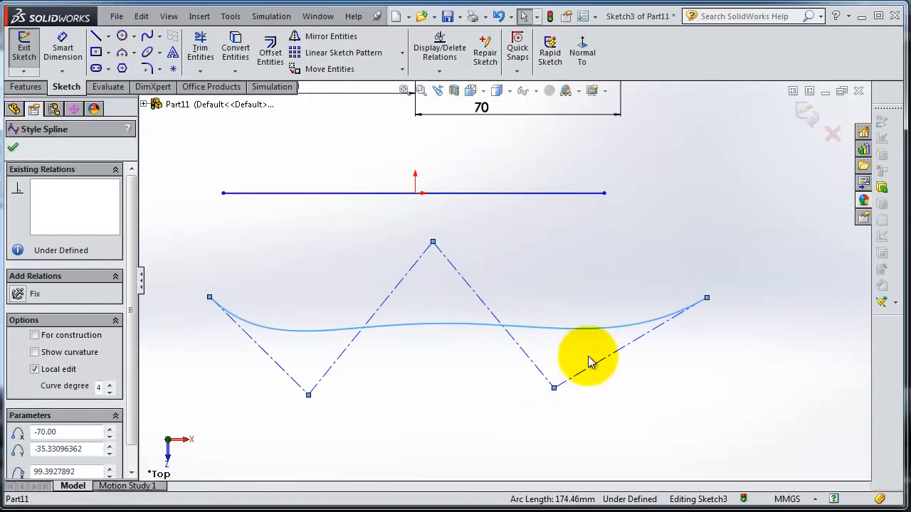
left_click_drag(555, 388, 585, 403)
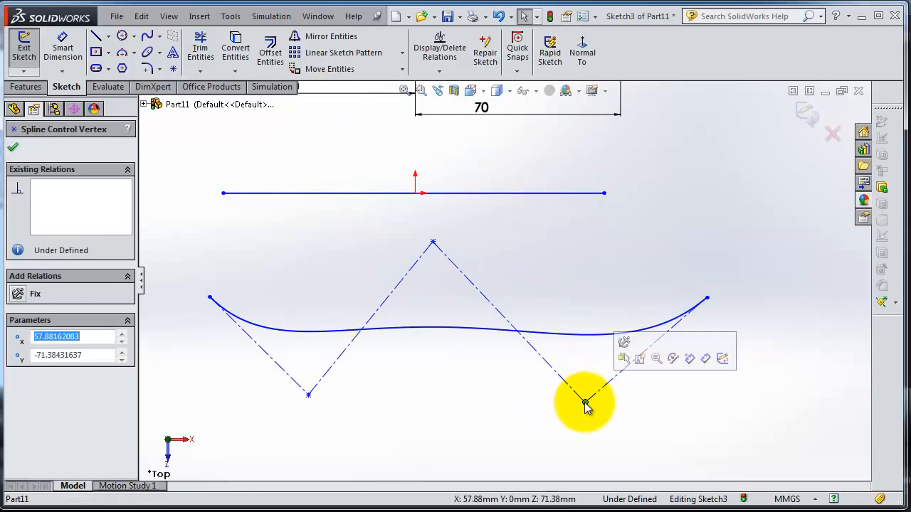
Sketch a line about 169 mm long joining the style spline's left and right endpoints.
left_click(95, 35)
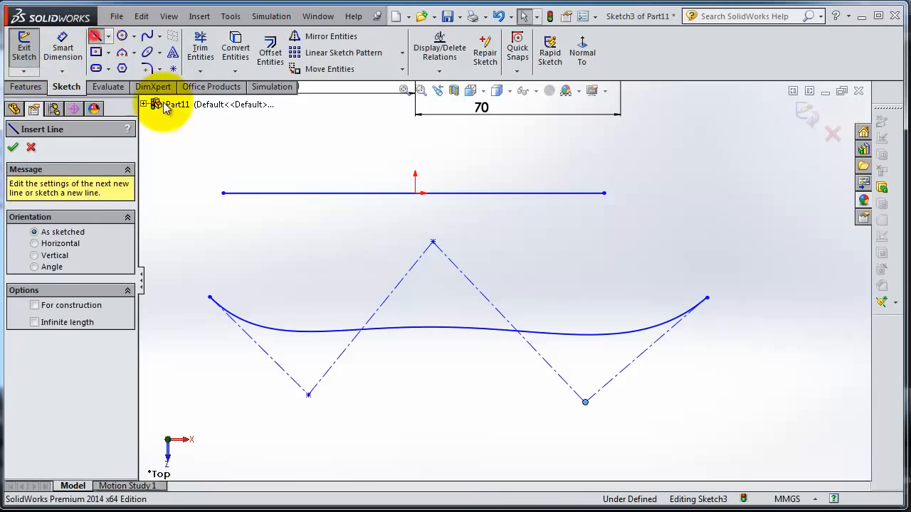
left_click(209, 297)
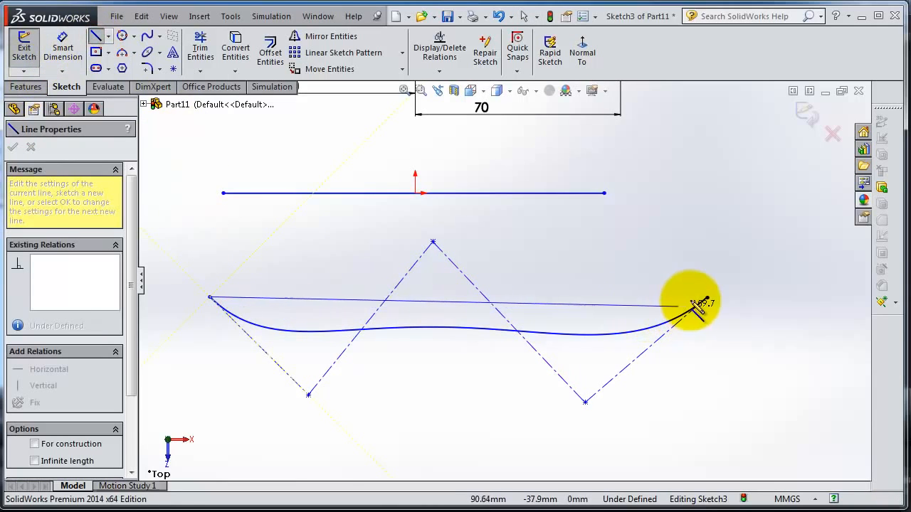
left_click(706, 297)
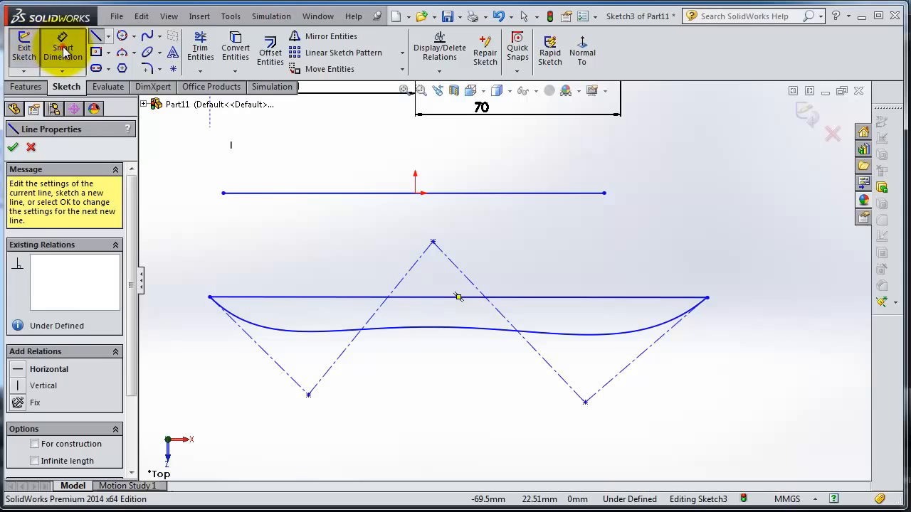
Dimension the angle between the style spline's leftmost control polygon leg and the line joining its endpoints as 45 degrees.
left_click(63, 50)
left_click(258, 346)
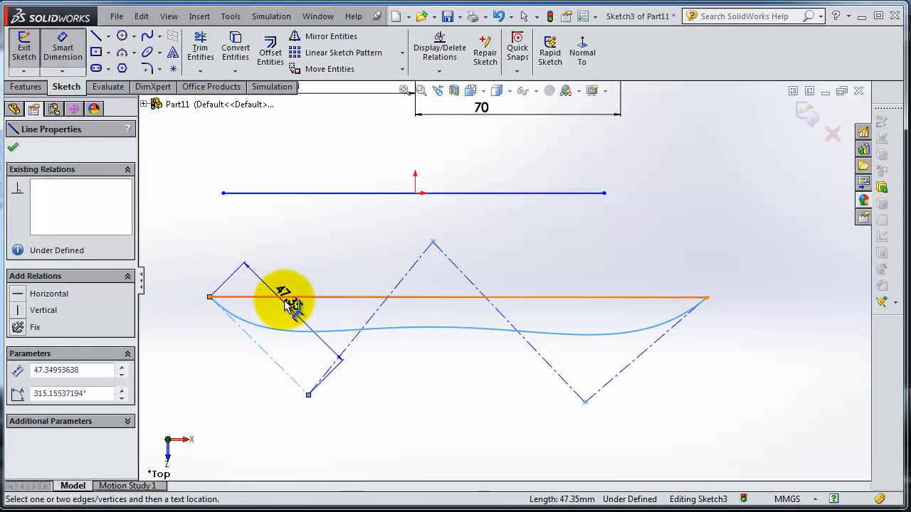
left_click(285, 298)
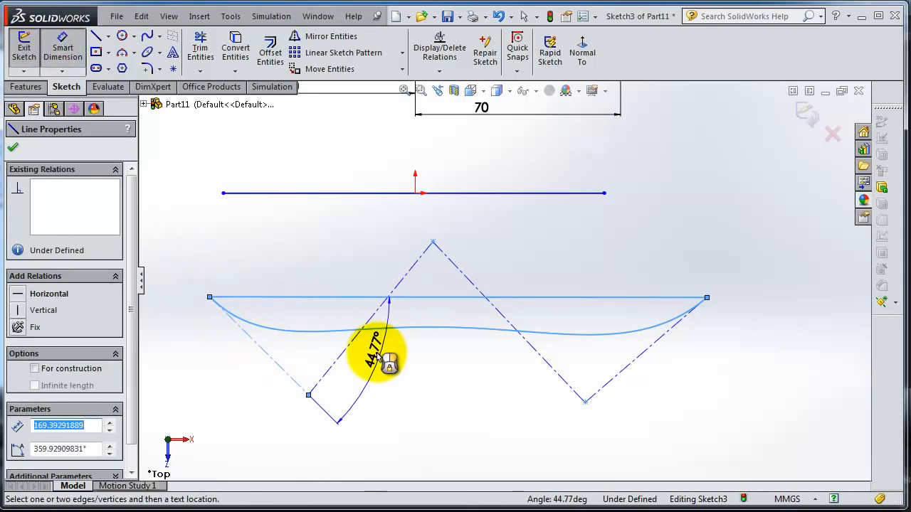
left_click(380, 358)
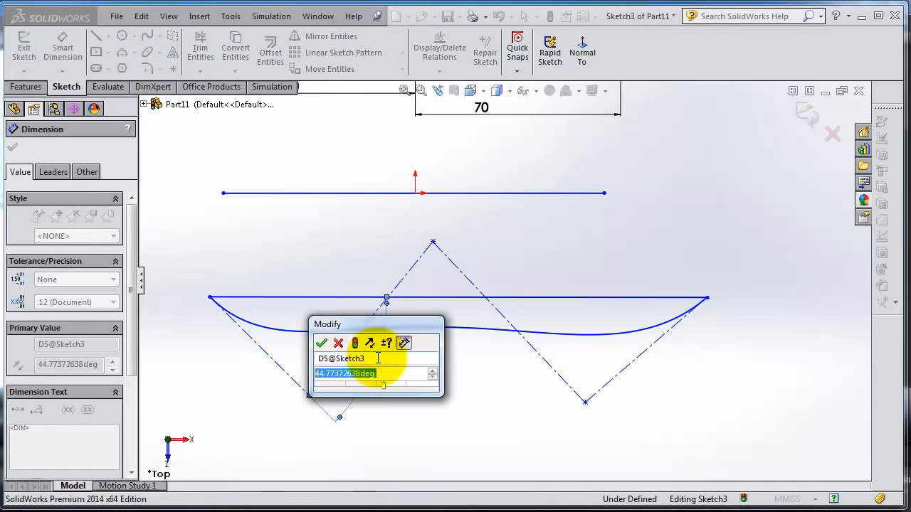
type("45")
key("Return")
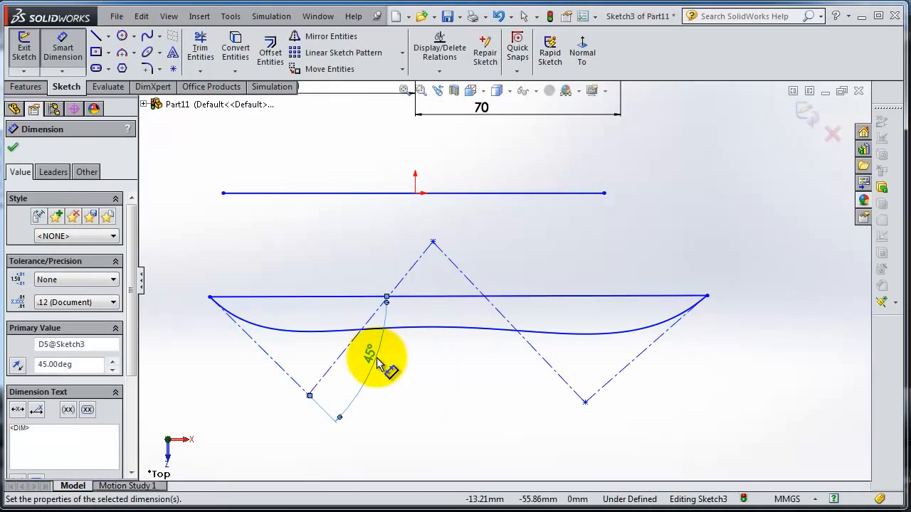
Dimension the angle between the two control polygon legs meeting at the style spline's middle vertex as 90 degrees.
left_click(419, 260)
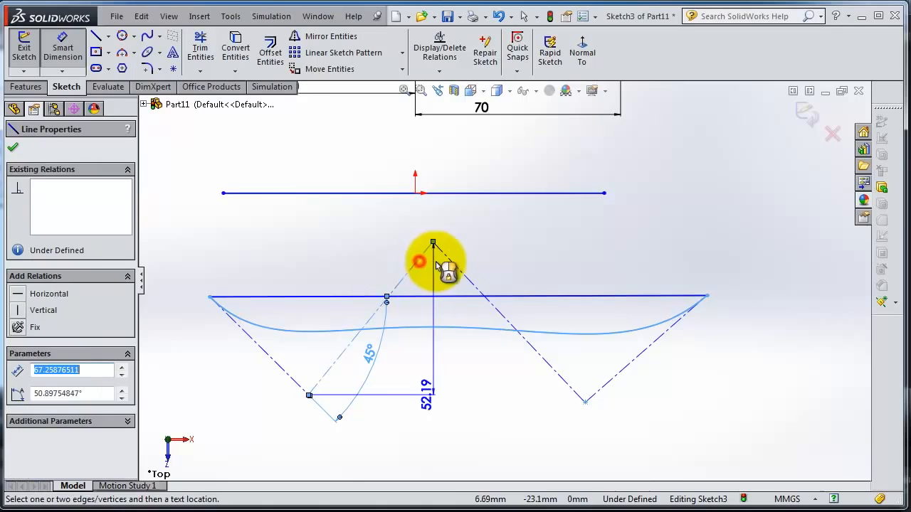
left_click(448, 261)
left_click(447, 277)
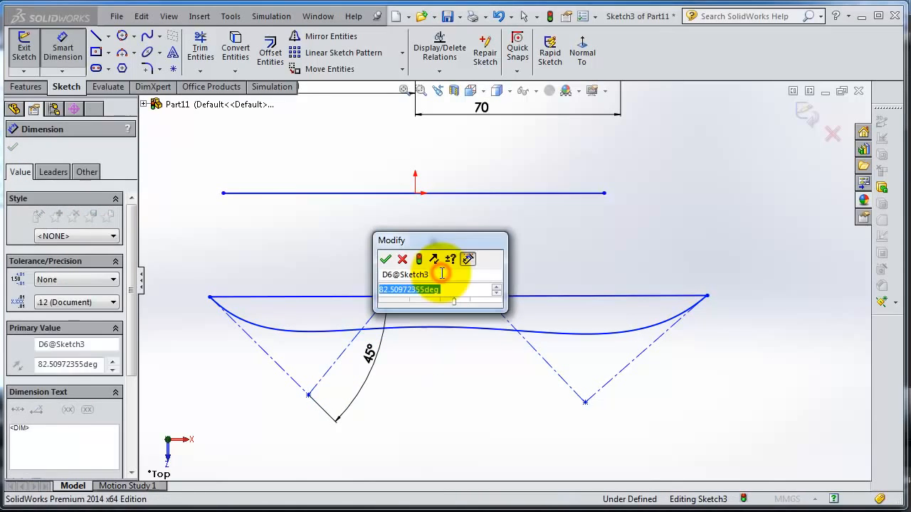
type("90")
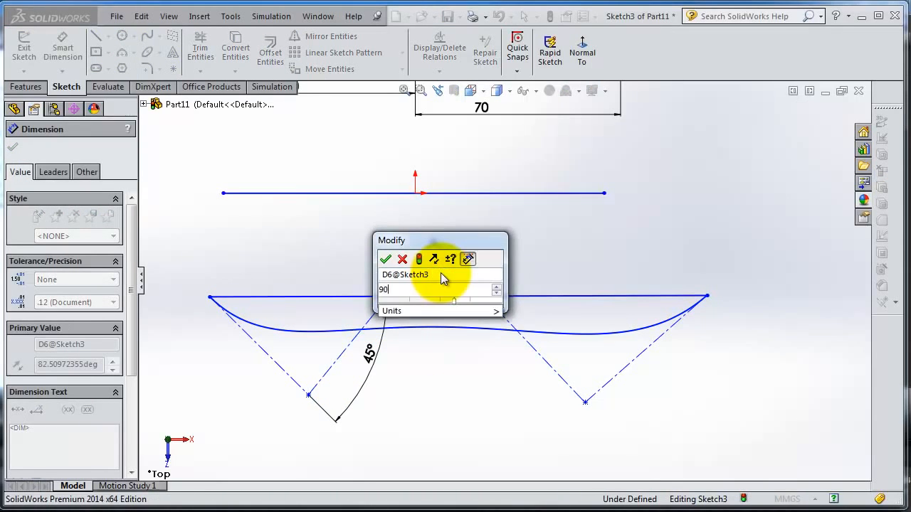
key("Return")
Dimension the angle between the control polygon leg descending from the middle vertex to the lower-right vertex and the endpoint line as 45 degrees.
left_click(583, 364)
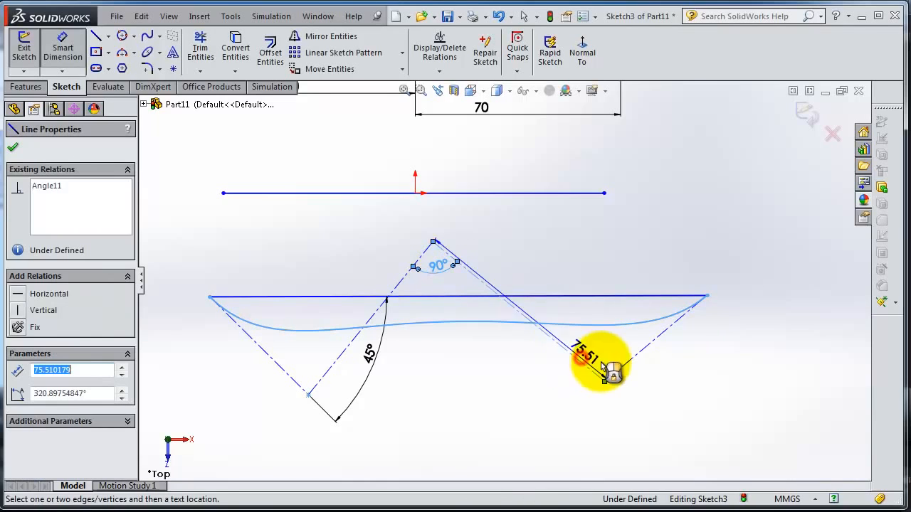
left_click(688, 297)
left_click(704, 345)
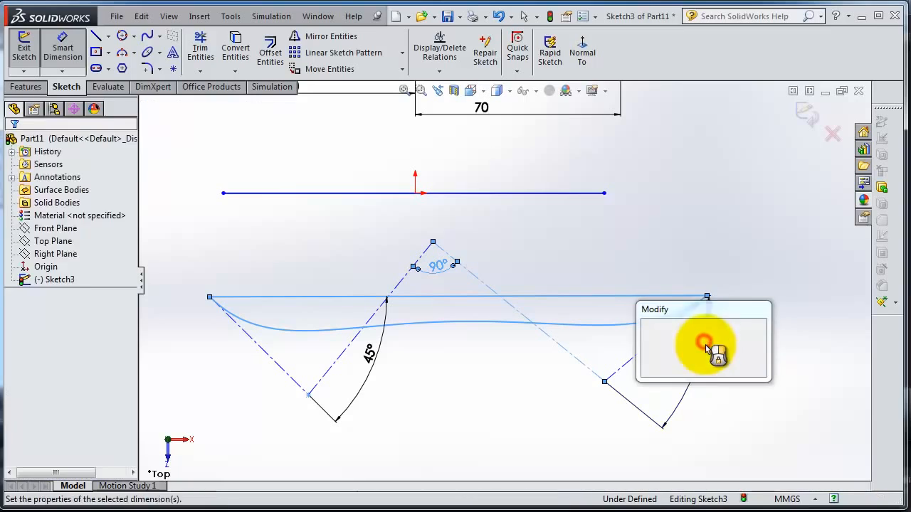
type("45")
key("Return")
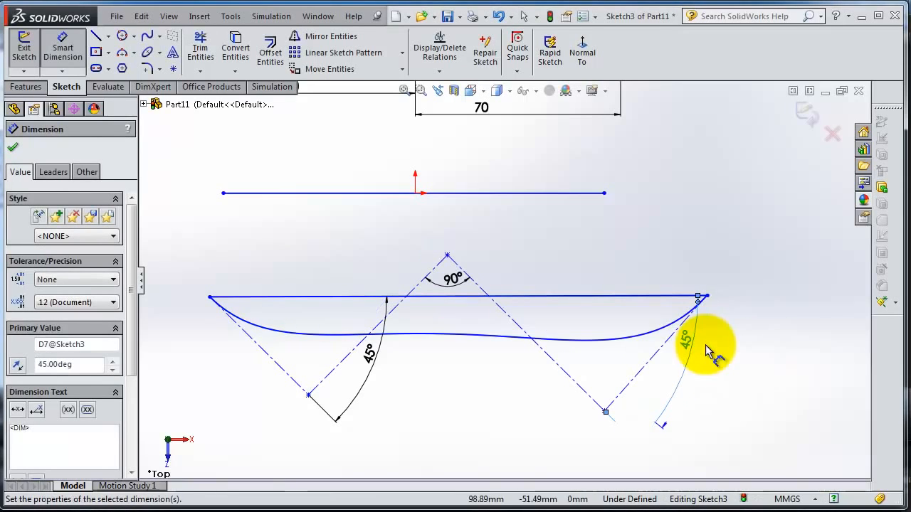
Dimension the length of the line joining the style spline's endpoints as 180 mm.
left_click(580, 299)
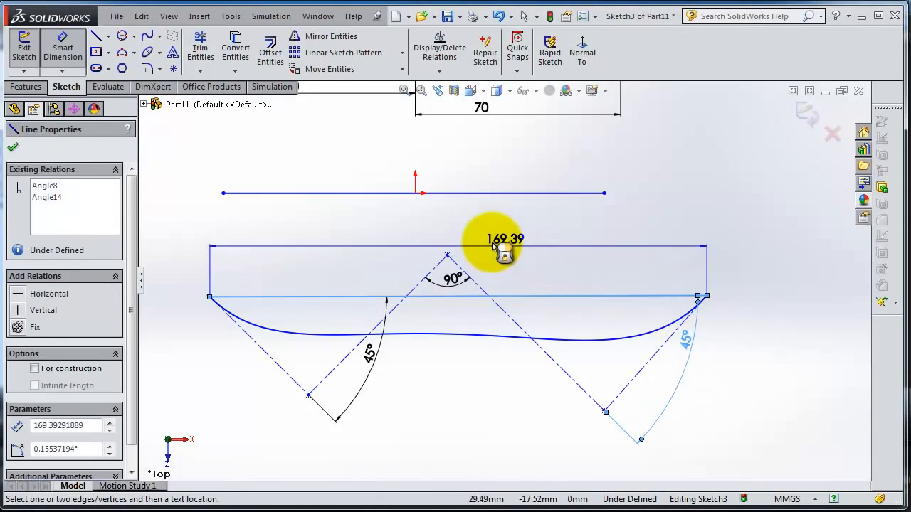
left_click(455, 237)
type("180")
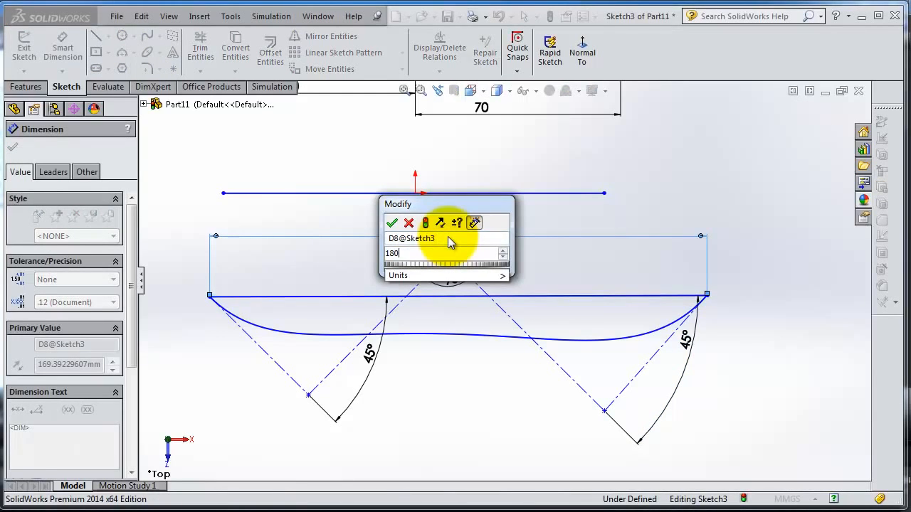
key("Return")
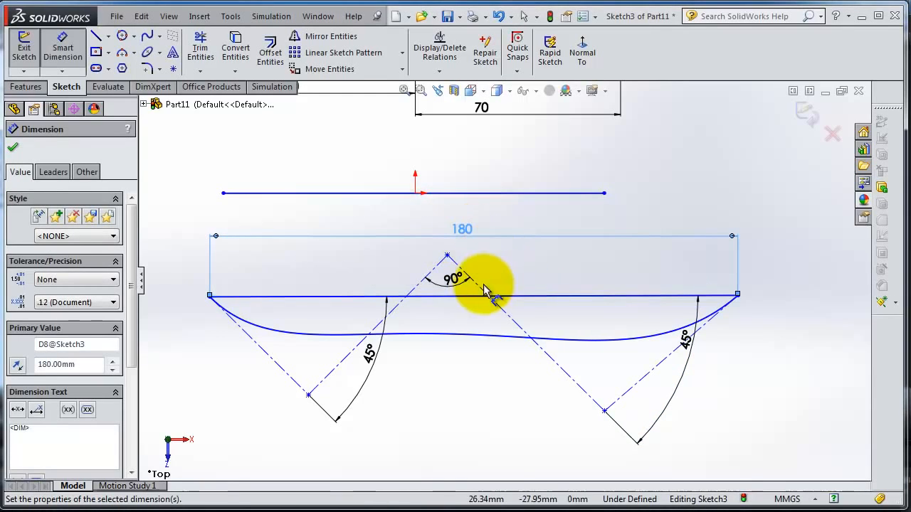
scroll(555, 261, "down", 1)
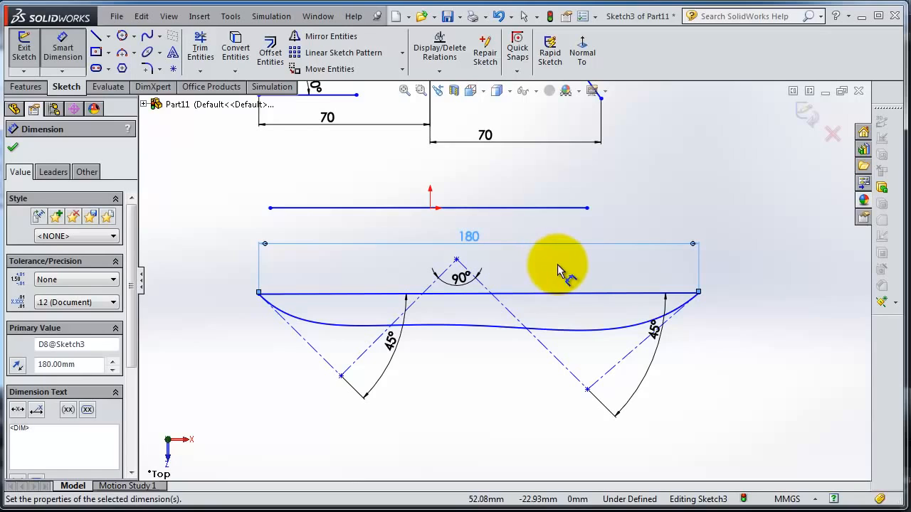
key("Escape")
Add a Midpoint relation between the 180 mm line joining the style spline's endpoints and the sketch origin.
left_click(552, 292)
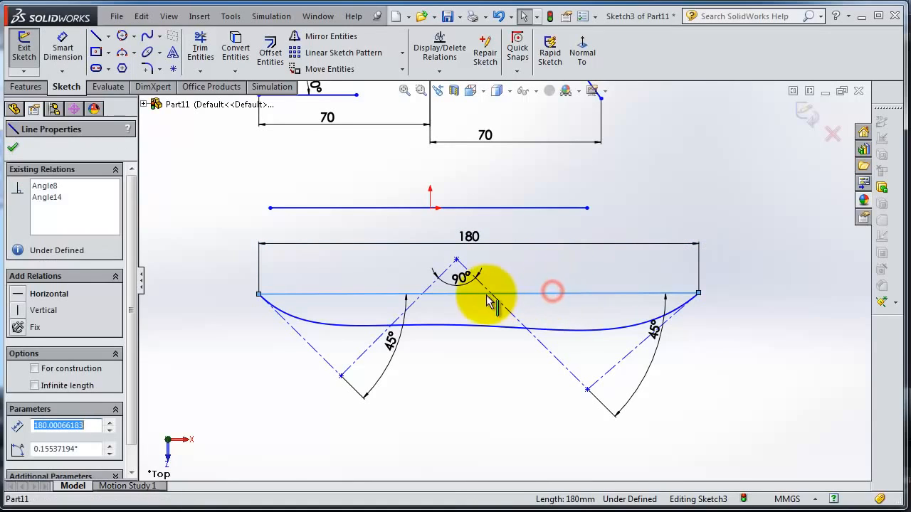
left_click(431, 209, "ctrl")
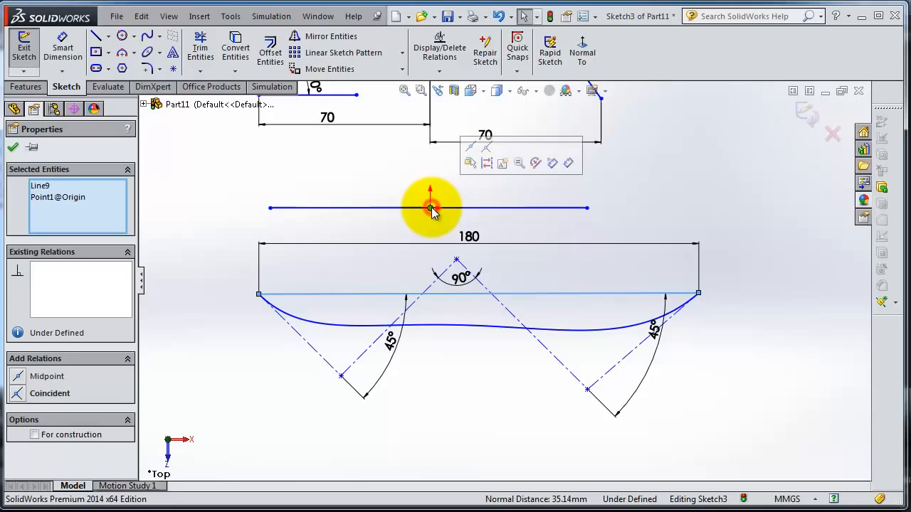
left_click(486, 146)
scroll(470, 274, "down", 2)
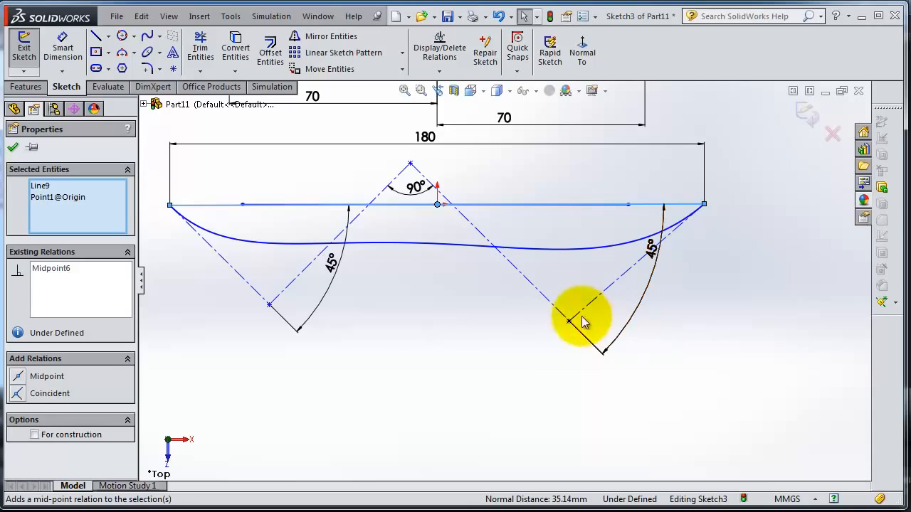
scroll(505, 250, "up", 3)
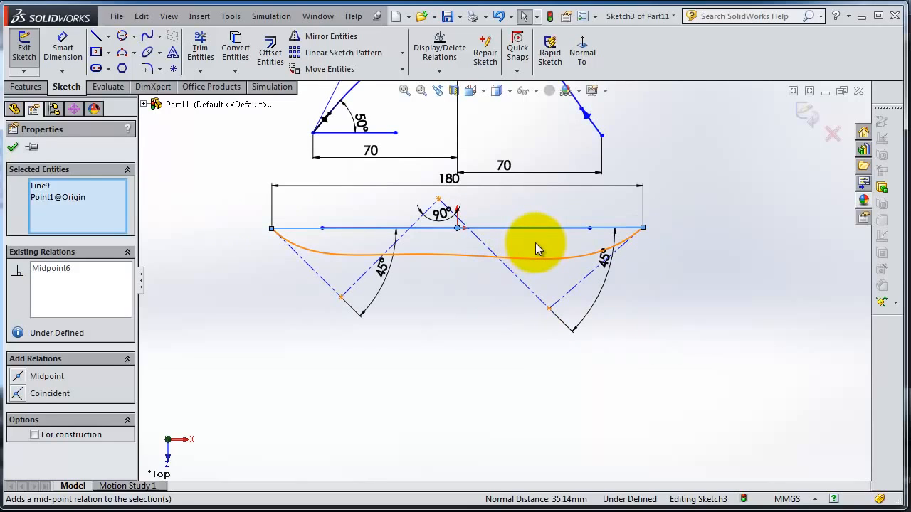
left_click(13, 147)
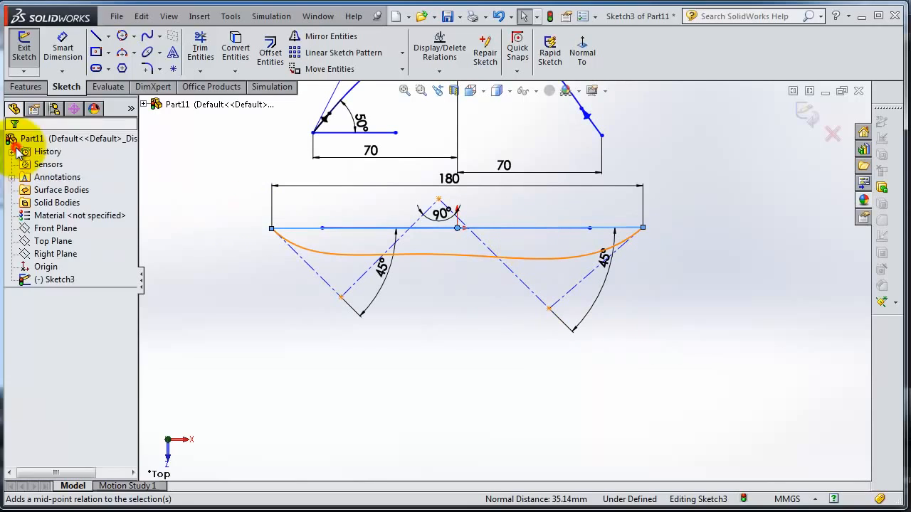
scroll(614, 213, "up", 3)
scroll(596, 182, "down", 3)
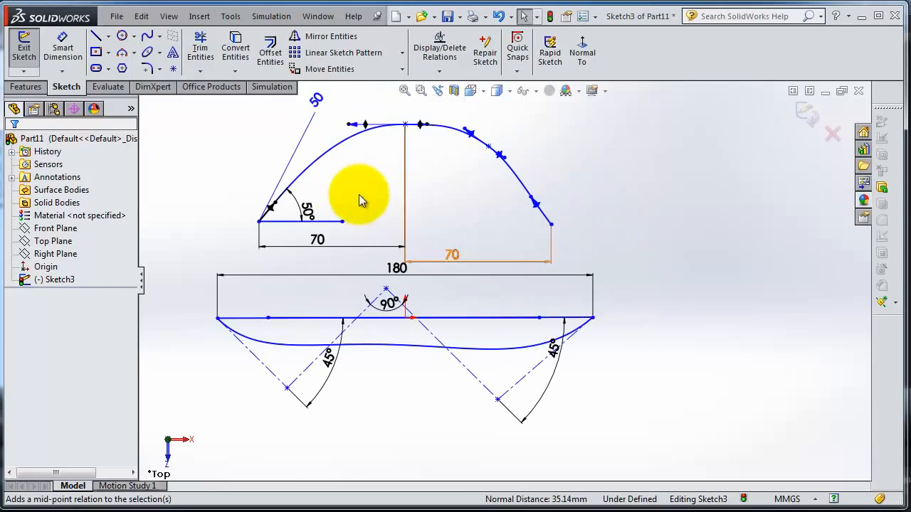
scroll(225, 186, "down", 1)
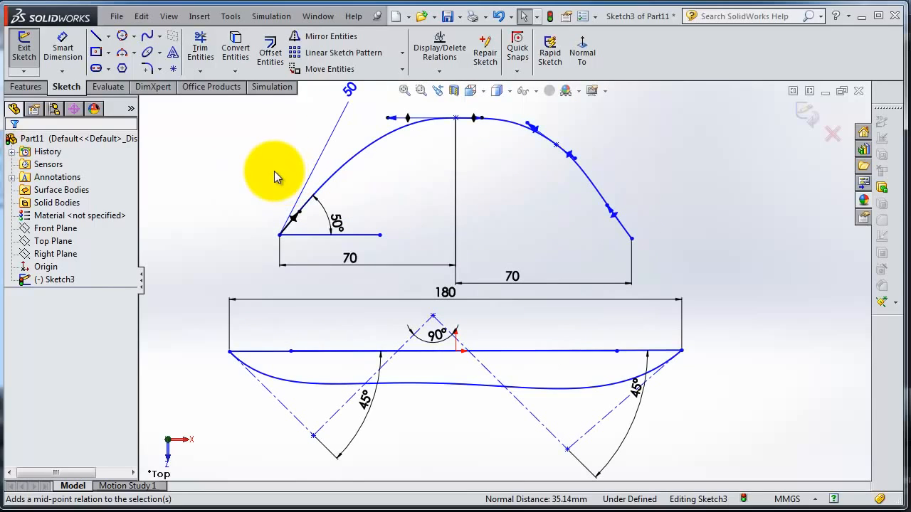